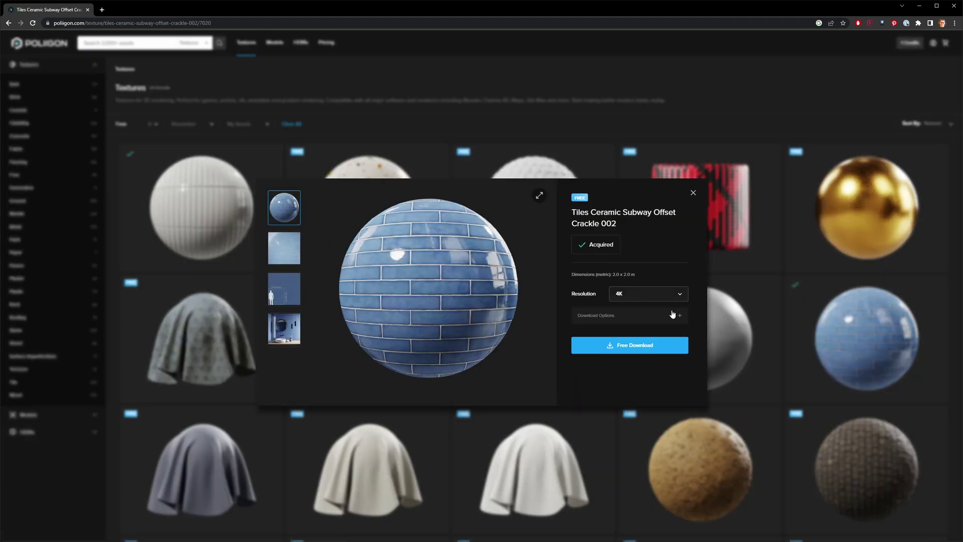
Download the free Tiles Ceramic Subway Offset Crackle 002 texture at 4K resolution and open the downloaded zip file
click(634, 344)
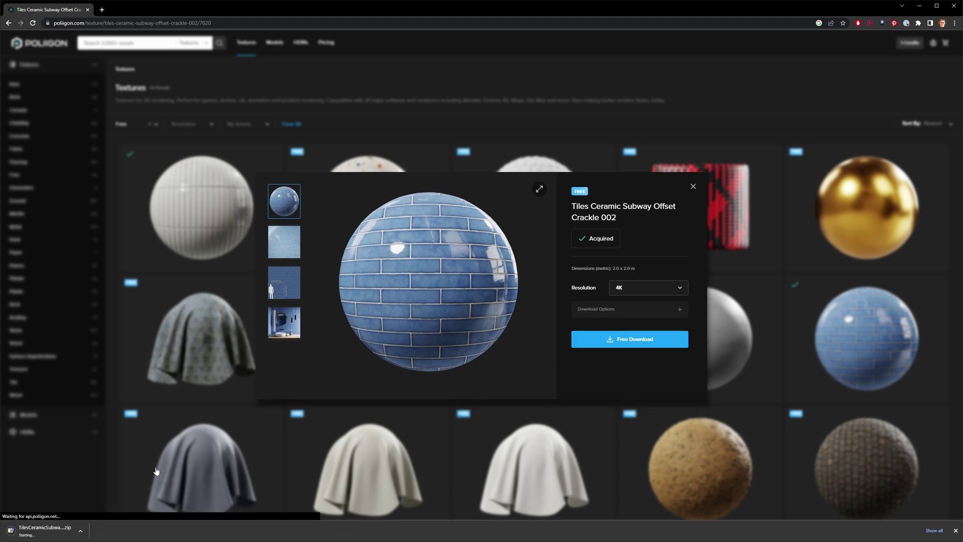
click(55, 530)
drag(353, 249, 536, 96)
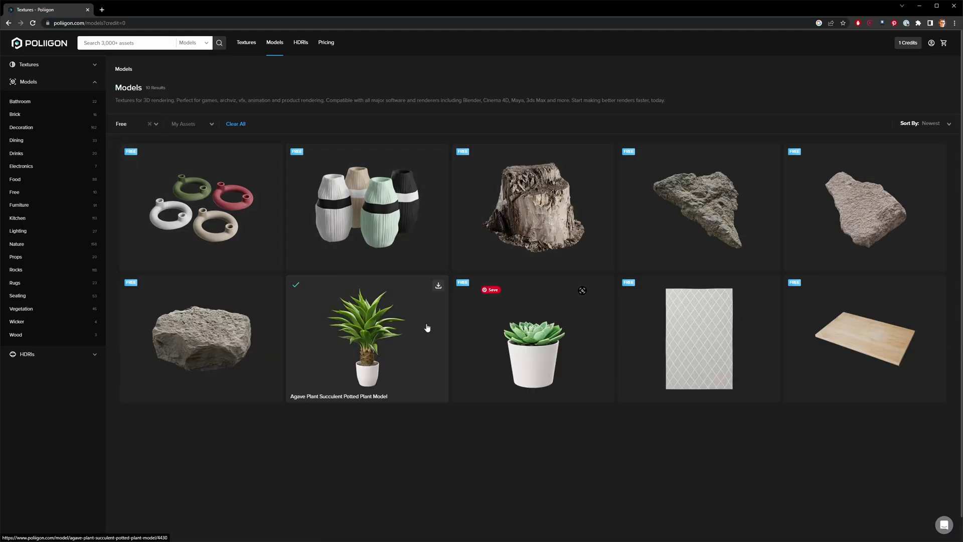
Download the free Agave Plant Succulent Potted Plant Model as All Others (.fbx) with 4K extra texture size
click(424, 326)
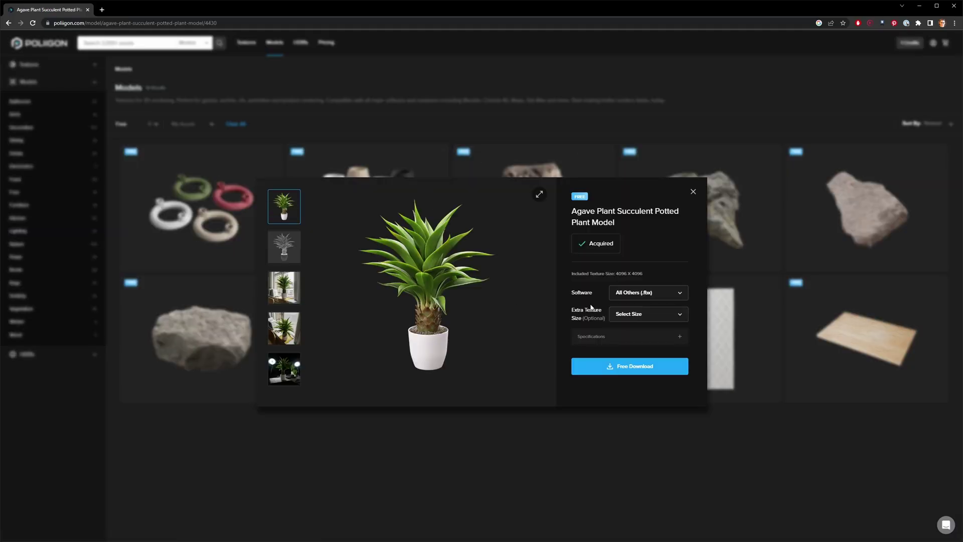
click(657, 293)
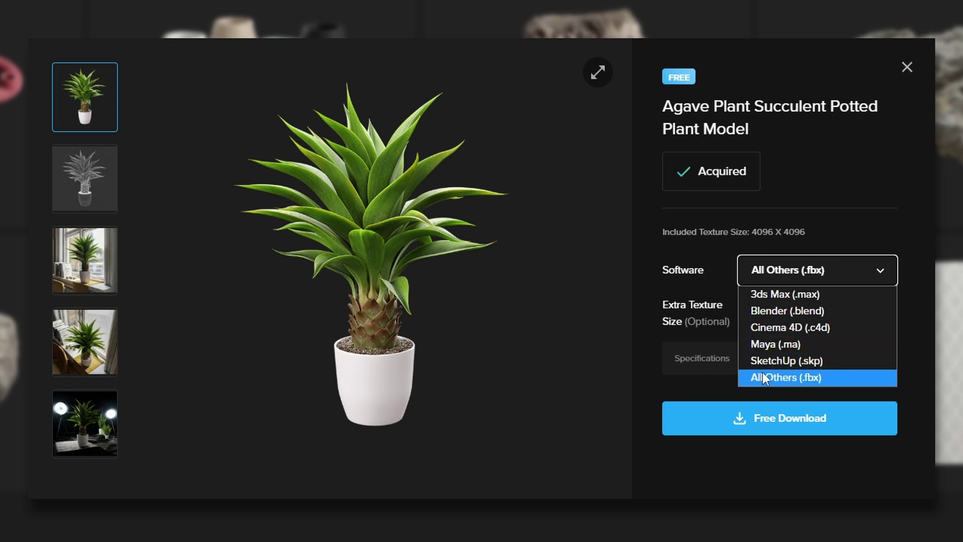
click(838, 377)
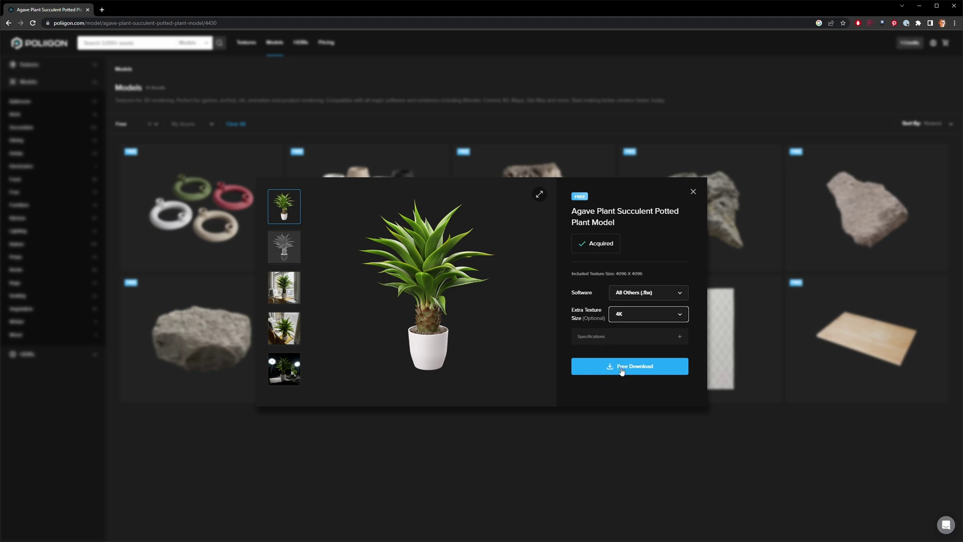
click(621, 368)
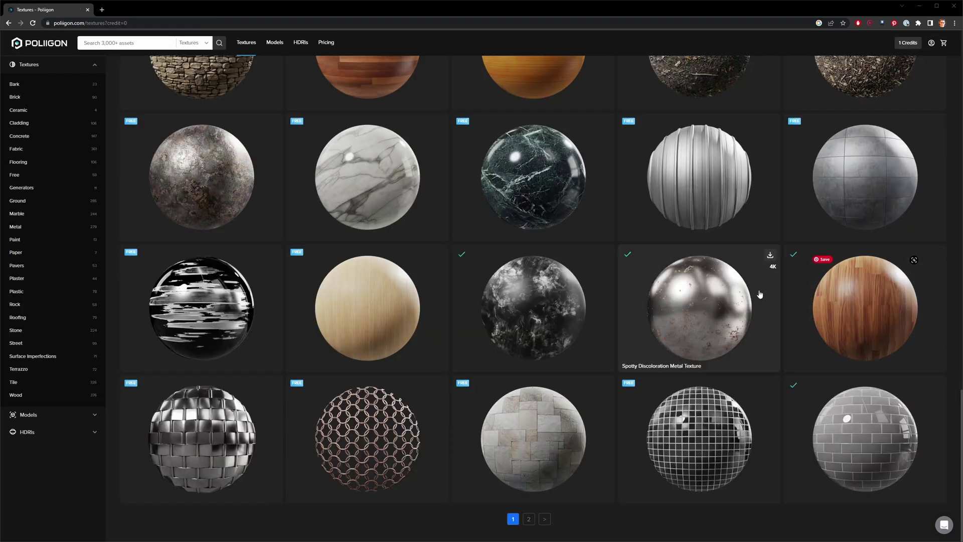
Download the free Spotty Discoloration Metal Texture at 4K using the SPECULAR workflow
click(726, 295)
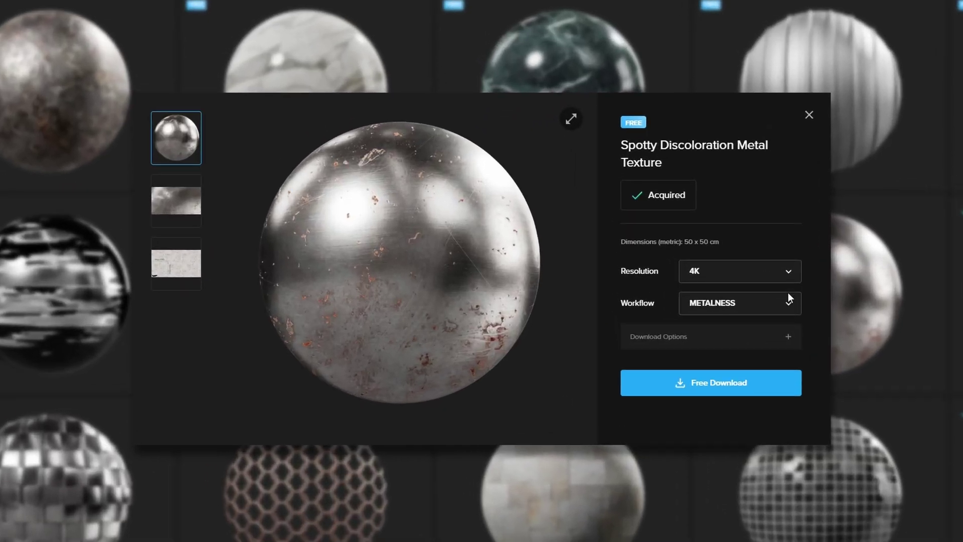
click(678, 313)
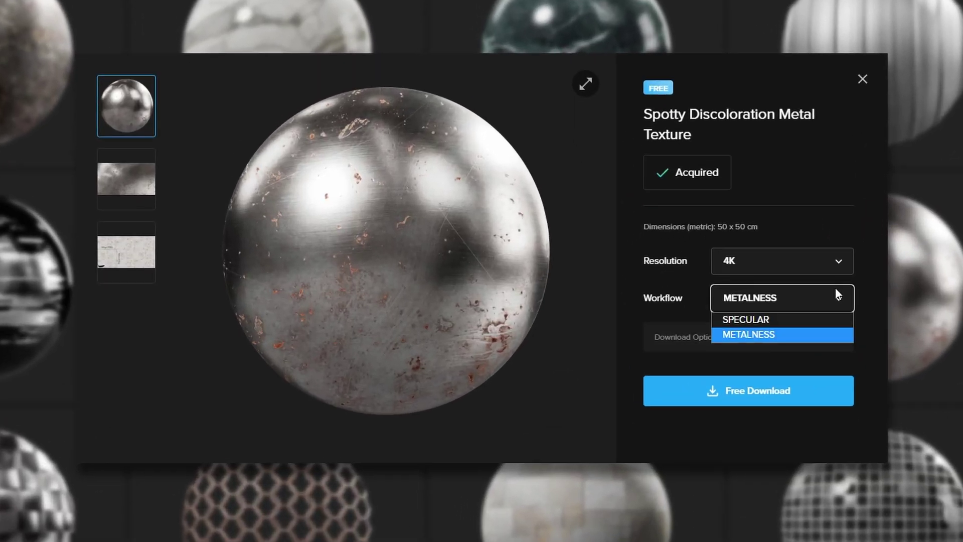
click(825, 323)
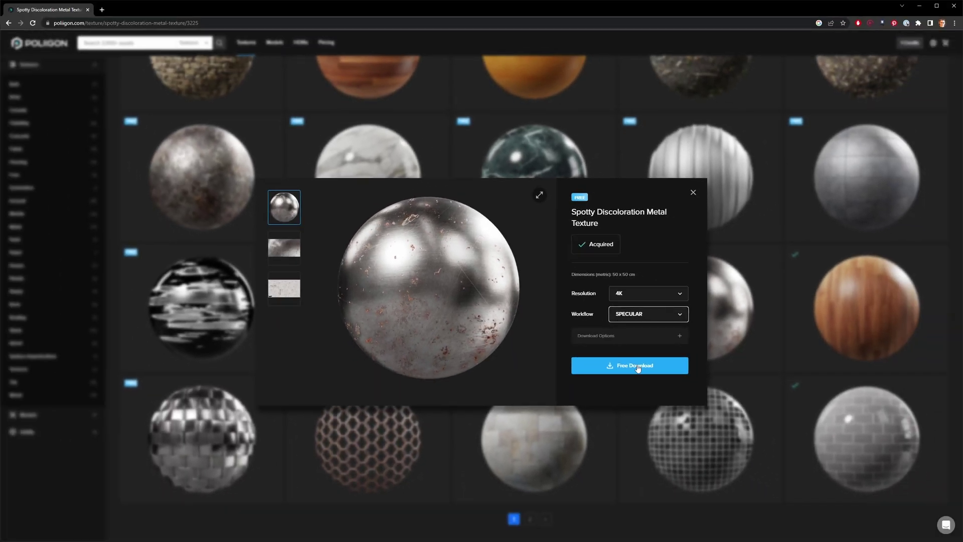
click(637, 367)
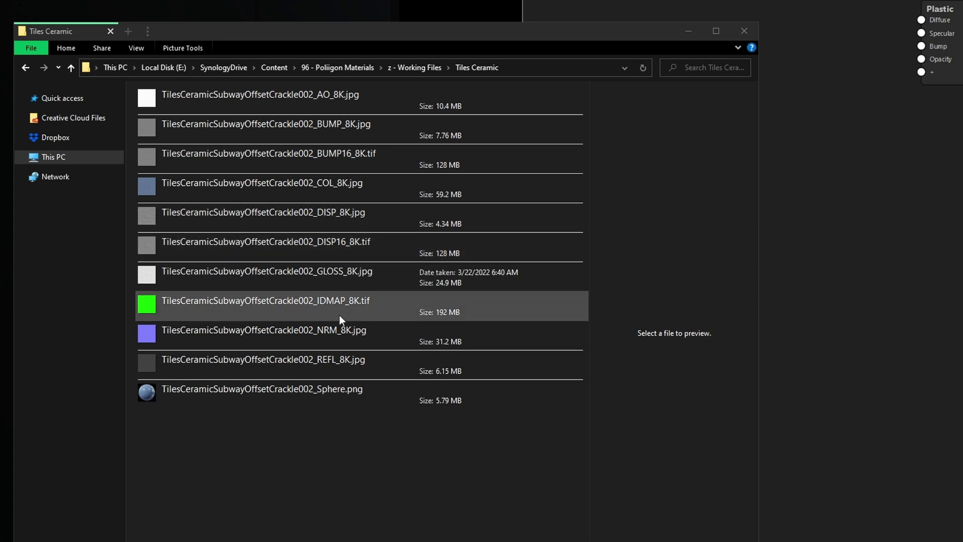
Bring the ten tile map files, AO through REFL, from the Tiles Ceramic folder into KeyShot's Material Graph, leaving out the Sphere image
click(339, 359)
shift+click(321, 99)
drag(297, 95, 870, 235)
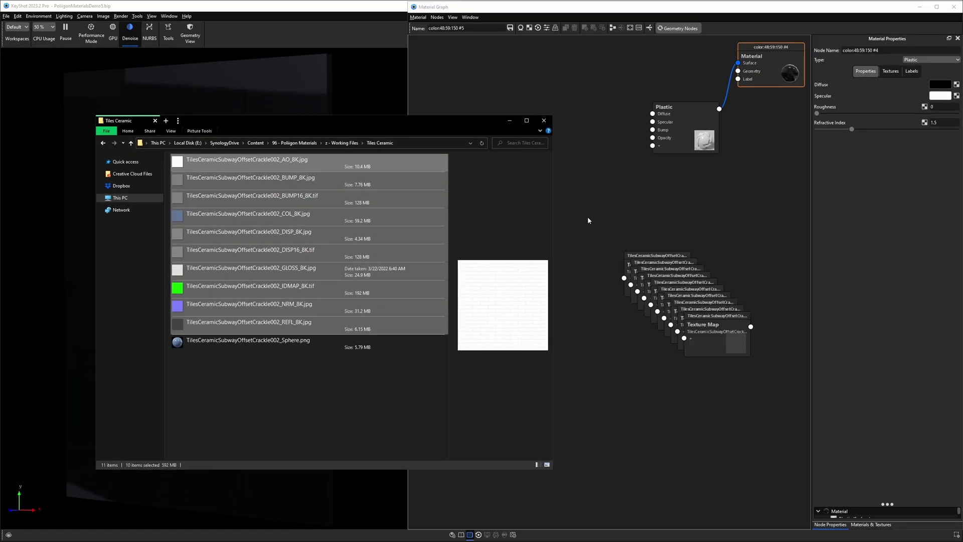
click(568, 167)
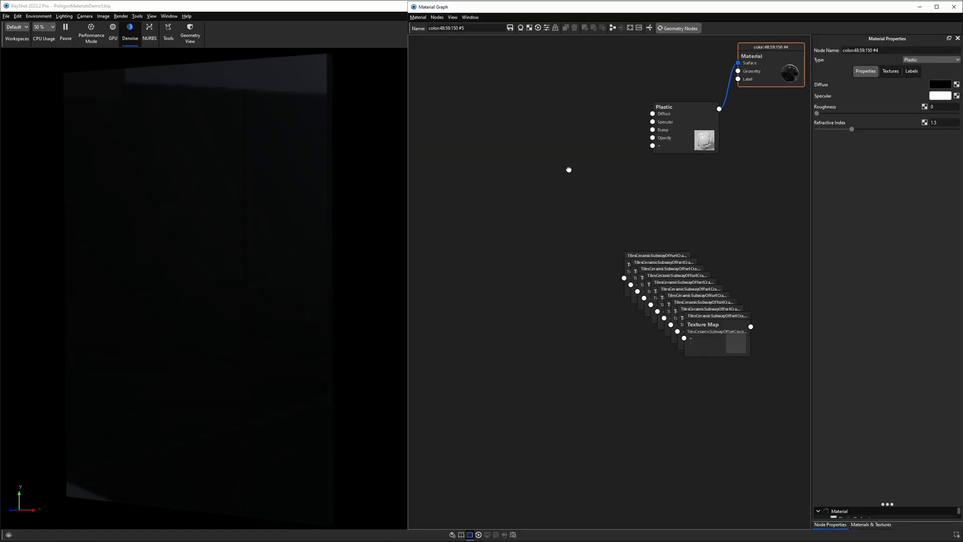
Add a Mapping 2D utility node feeding the UV Mapping input of all texture maps and auto-align the nodes
right_click(528, 194)
mouse_move(541, 232)
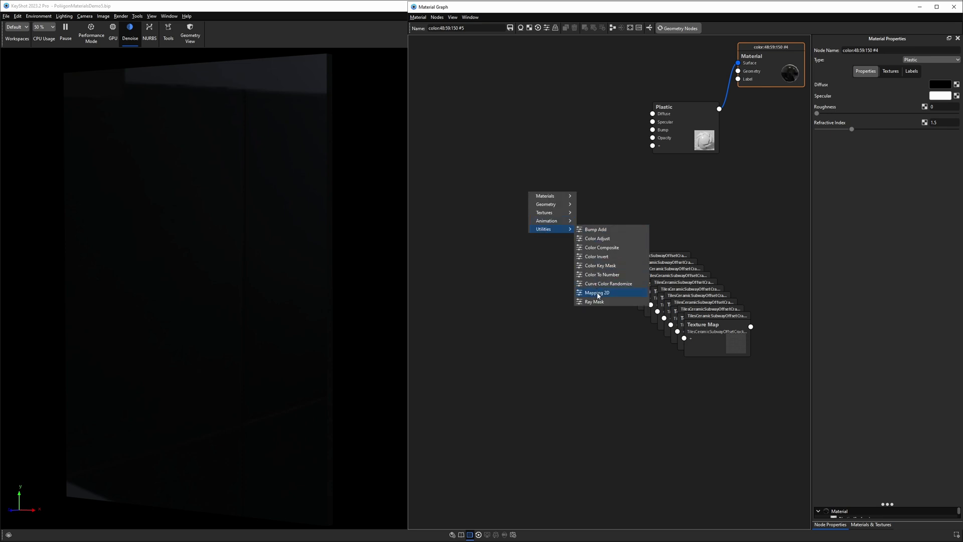
click(615, 293)
drag(597, 207, 597, 258)
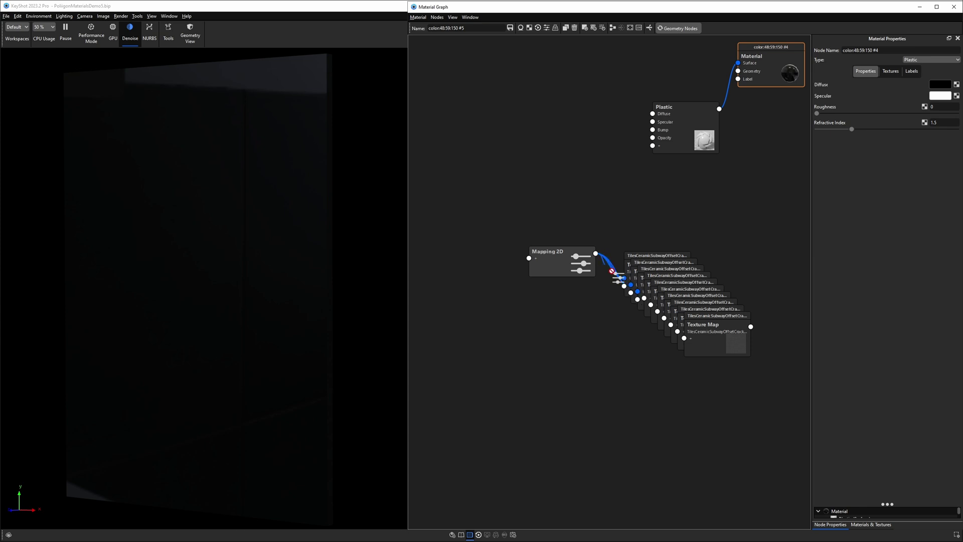
click(614, 28)
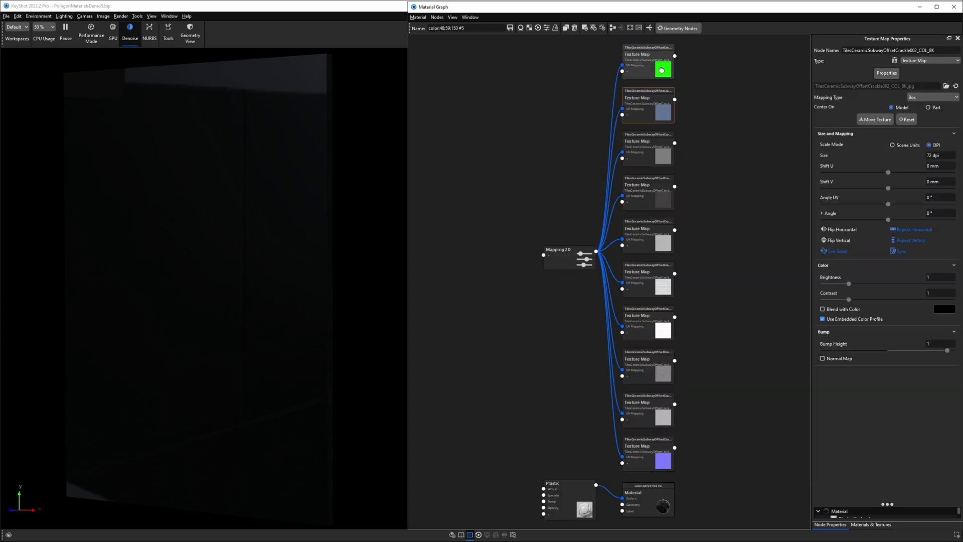
Set the mapping type of the texture map nodes, including COL, DISP16 and NRM, to Node
click(655, 58)
click(925, 96)
click(921, 172)
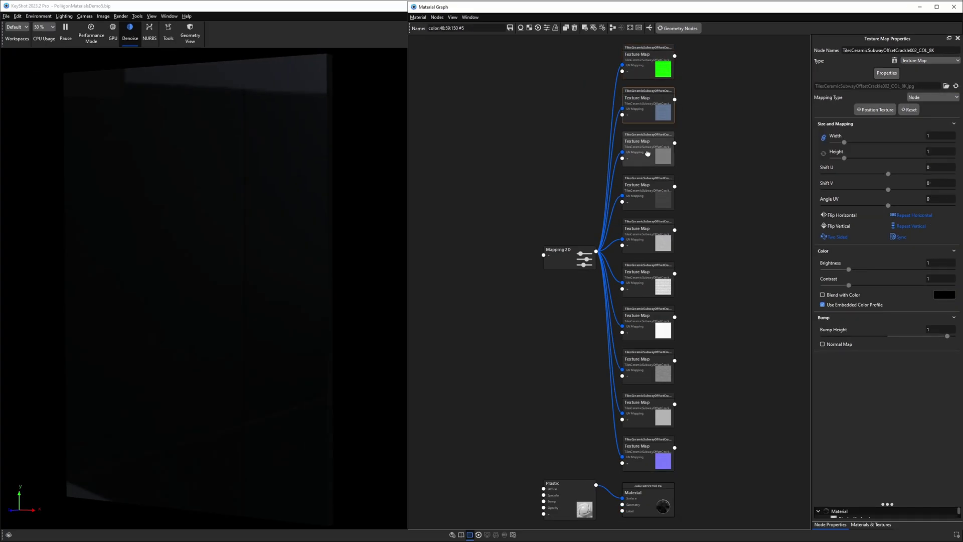
click(462, 341)
click(911, 121)
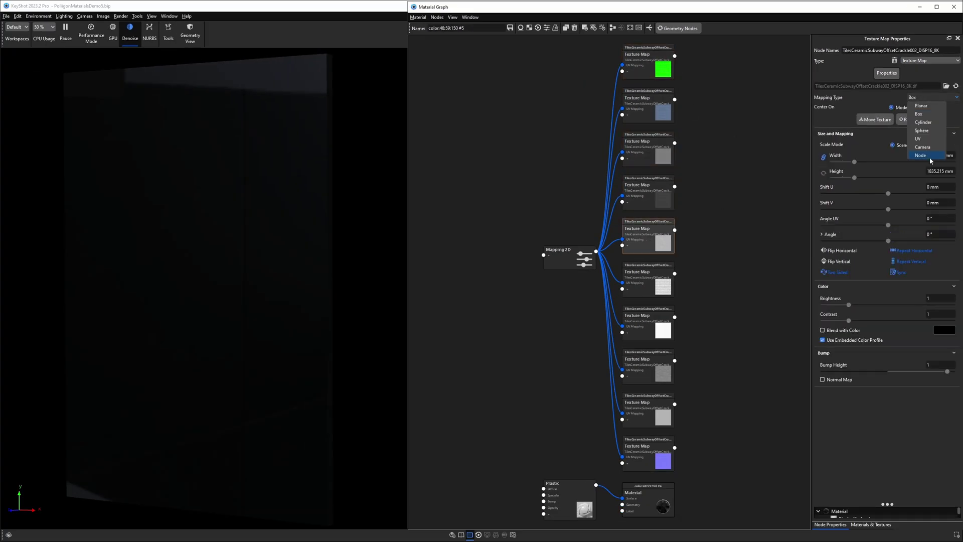
click(920, 155)
click(647, 447)
click(926, 97)
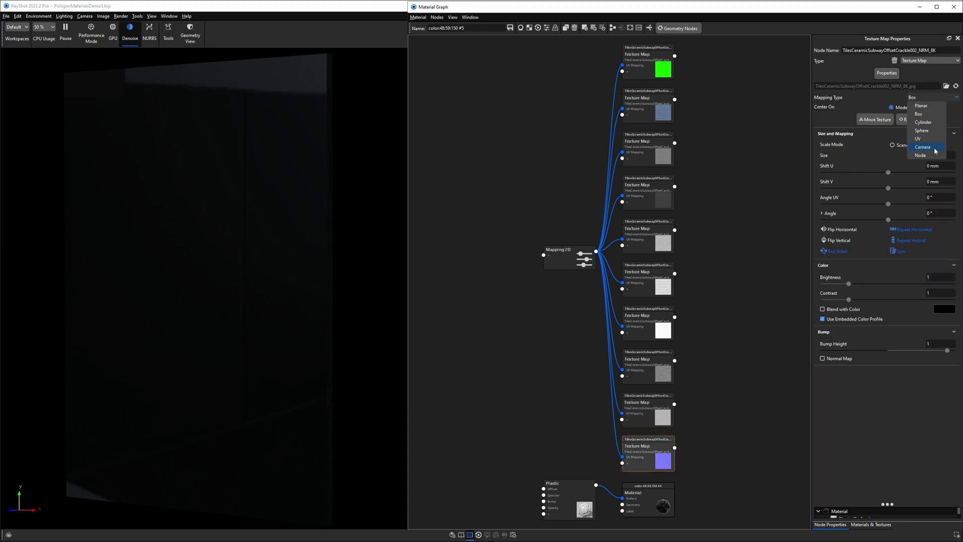
click(920, 155)
Place the Plastic node beside the upper texture maps, between them and the Material node
drag(706, 456, 591, 204)
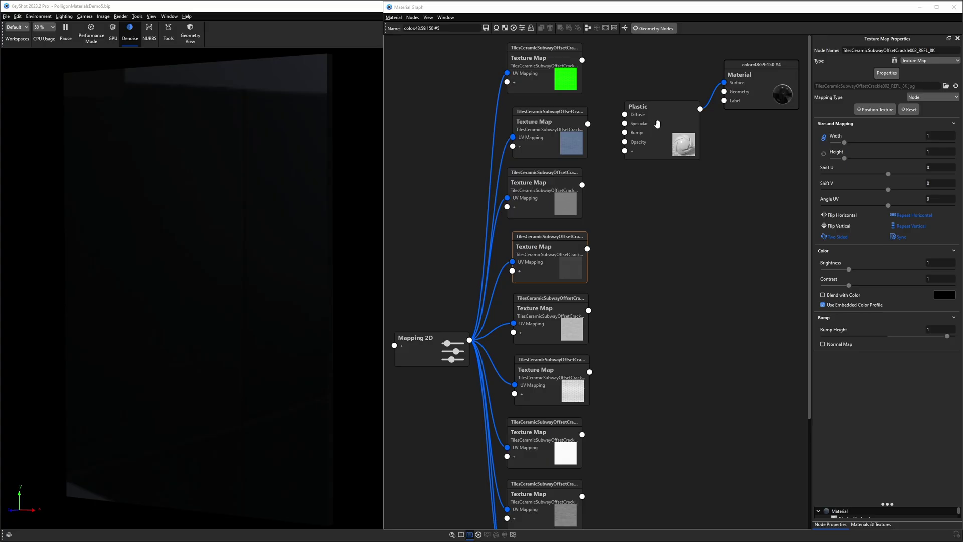
mouse_move(657, 124)
mouse_down()
mouse_move(651, 107)
mouse_move(632, 113)
mouse_move(669, 108)
mouse_move(664, 127)
mouse_move(659, 100)
mouse_move(657, 128)
mouse_move(656, 108)
mouse_move(661, 121)
mouse_up()
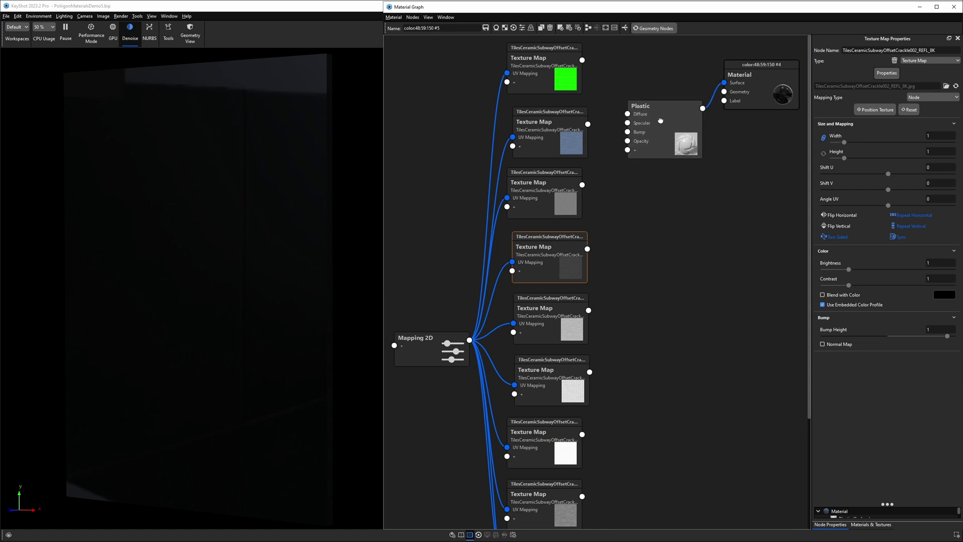
scroll(567, 121, up, 5)
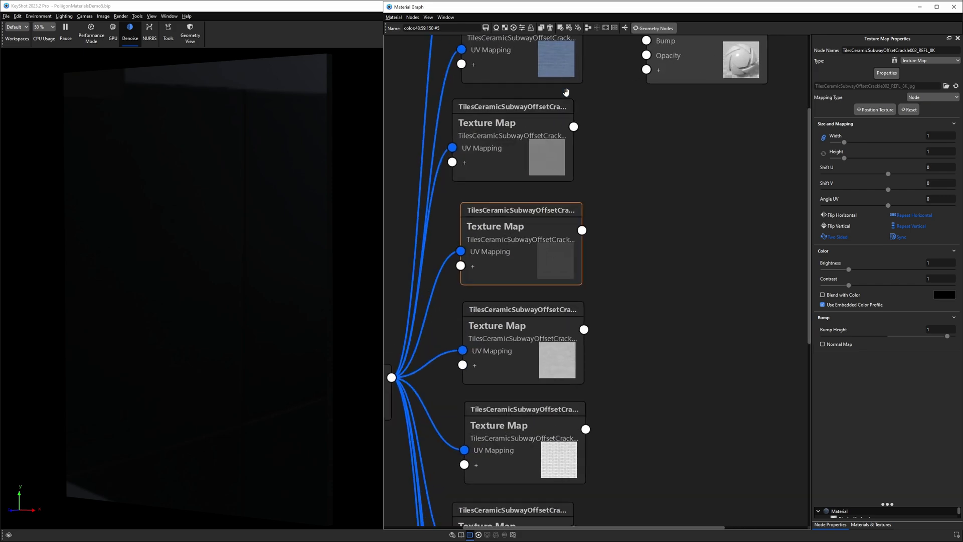
middle_drag(625, 103, 647, 253)
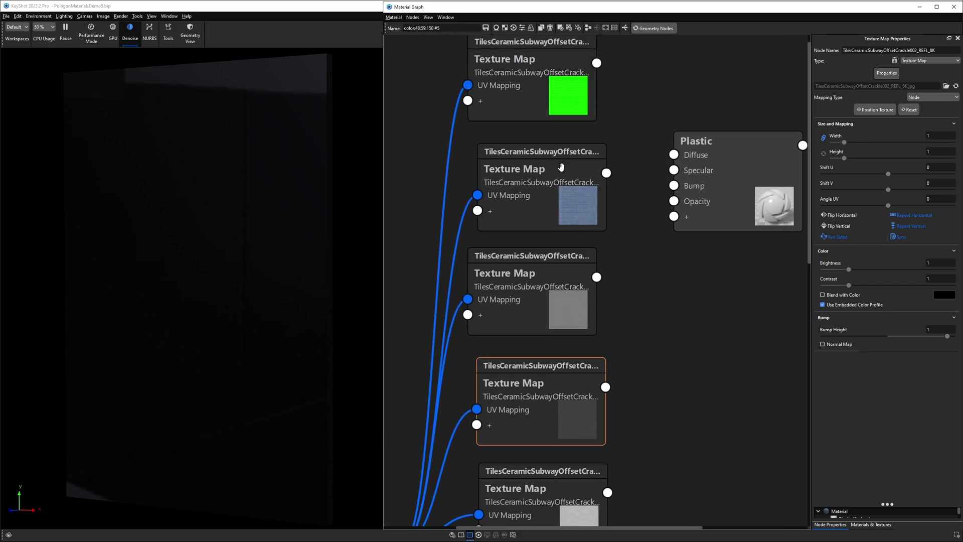
Preview the color of the blue COL texture map and connect it to the Plastic node's Diffuse input
click(561, 167)
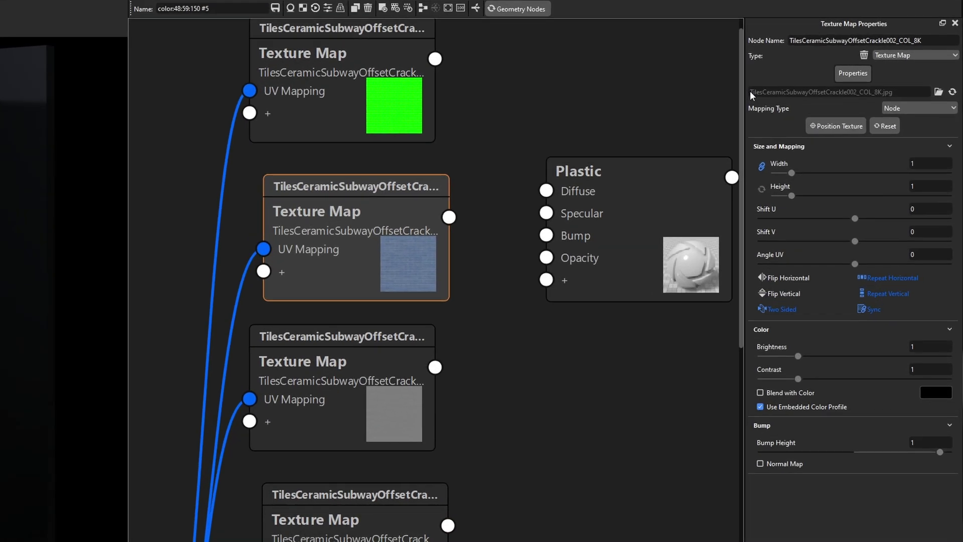
click(819, 87)
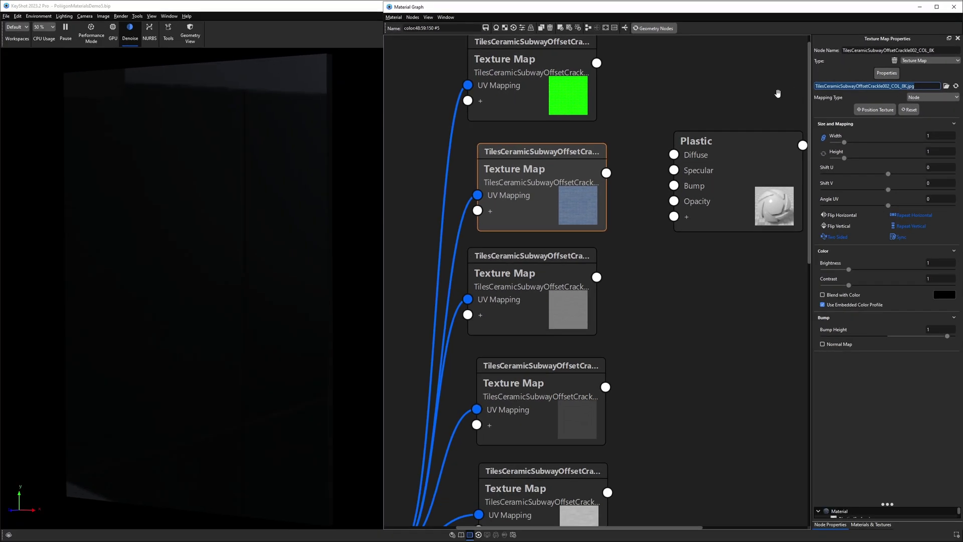
click(606, 144)
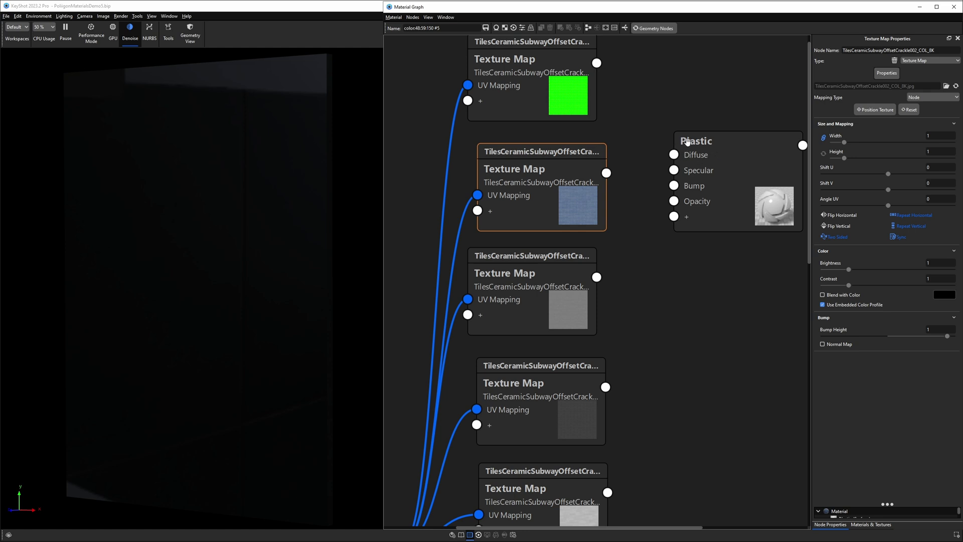
right_click(545, 188)
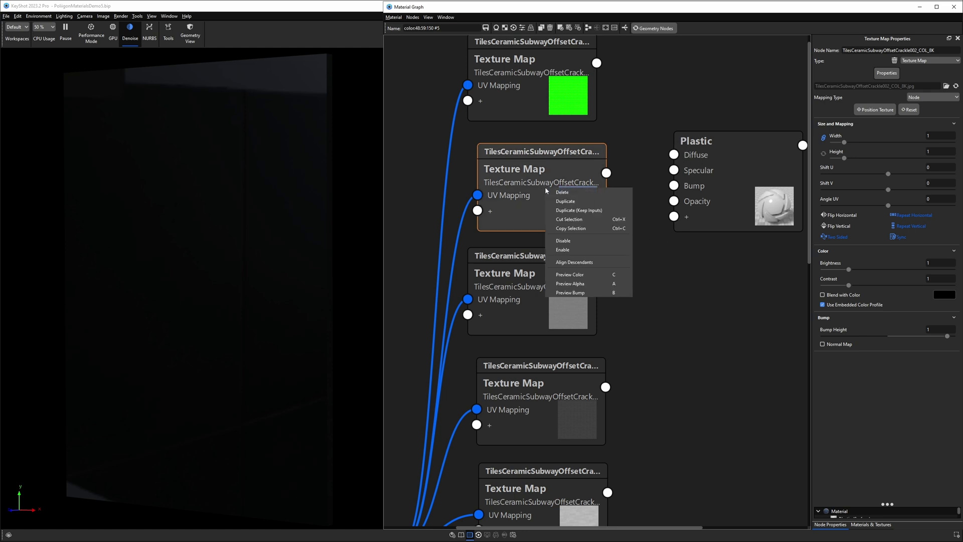
click(570, 275)
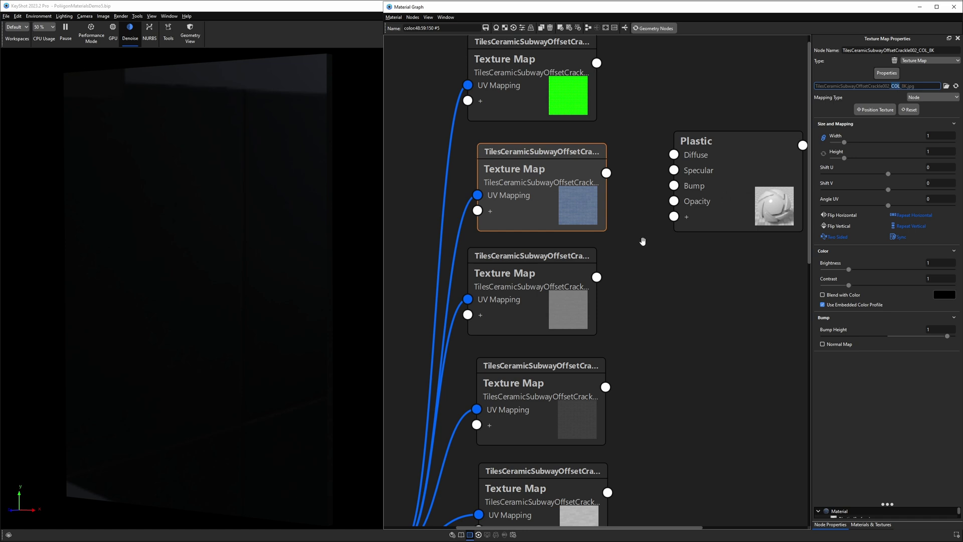
click(610, 179)
drag(676, 156, 674, 155)
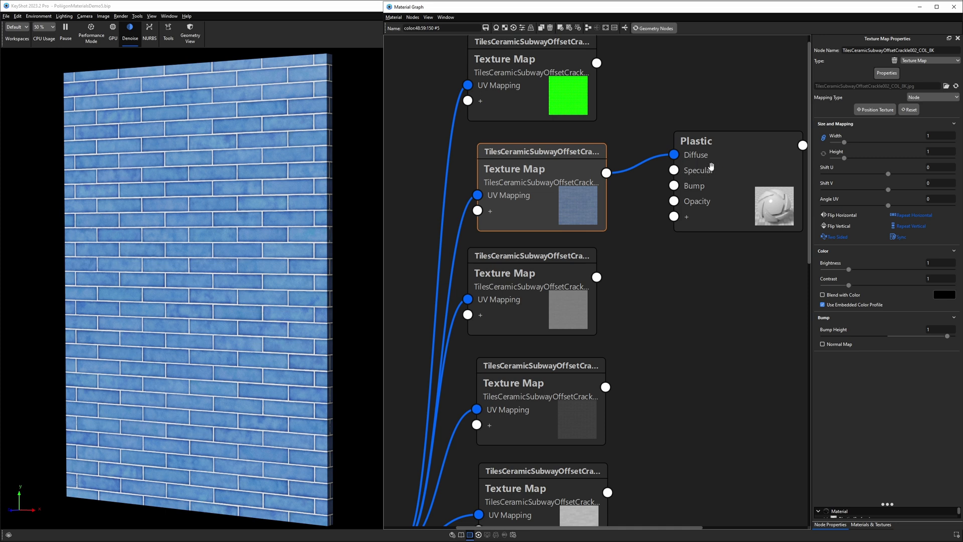
Connect the REFL texture map to the Plastic node's Specular input and the GLOSS map to its Roughness input
click(568, 385)
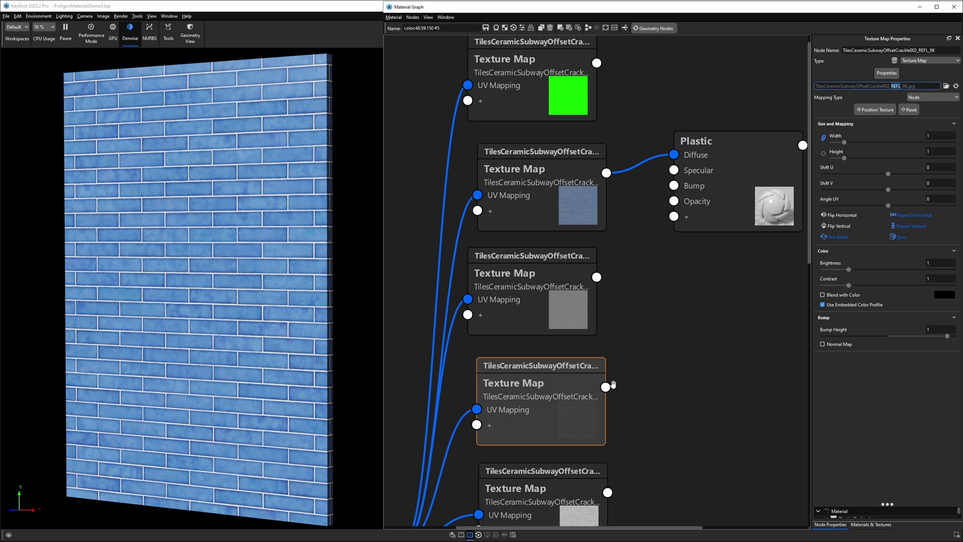
drag(663, 213, 674, 174)
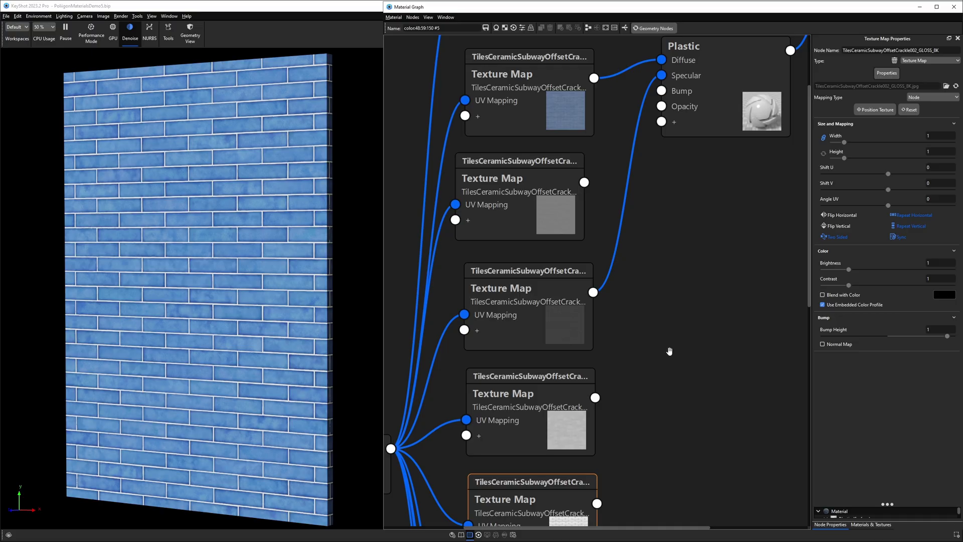
click(581, 496)
drag(596, 503, 688, 128)
click(703, 147)
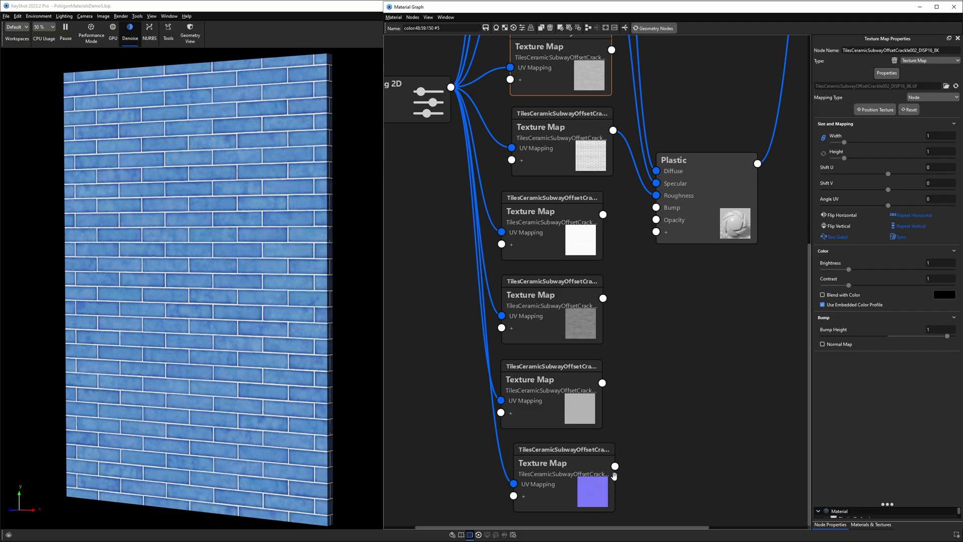
Connect the purple NRM texture map to the Plastic node's Bump input
click(594, 461)
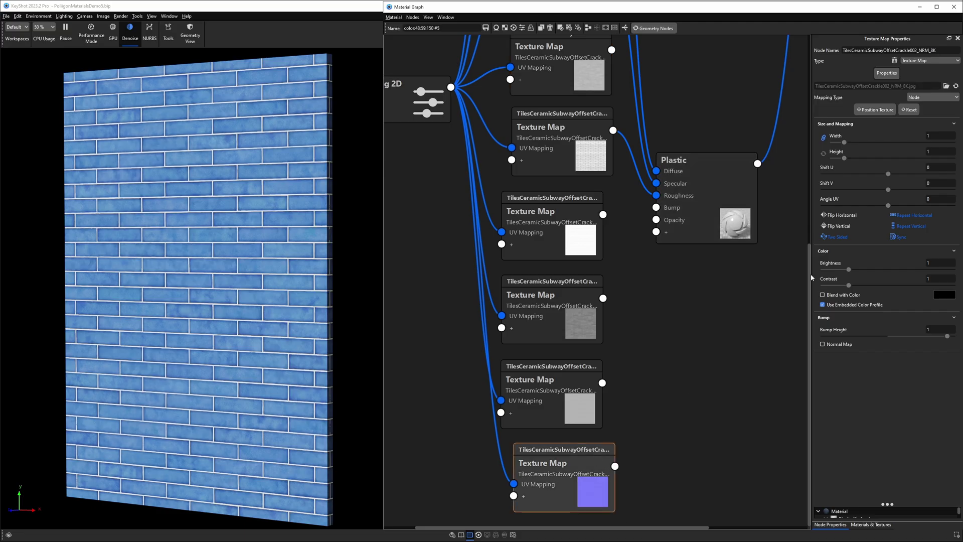
drag(892, 88, 901, 88)
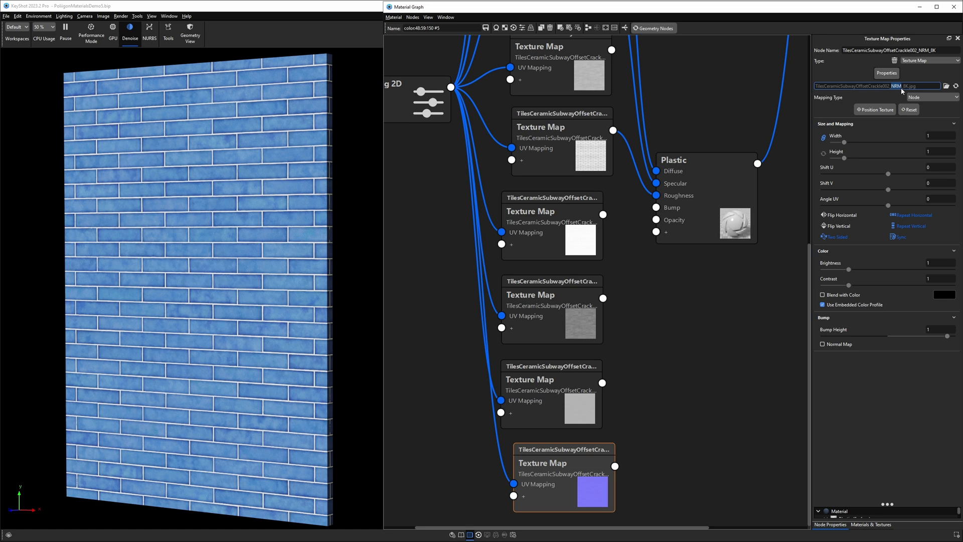
drag(615, 466, 656, 208)
scroll(709, 286, up, 4)
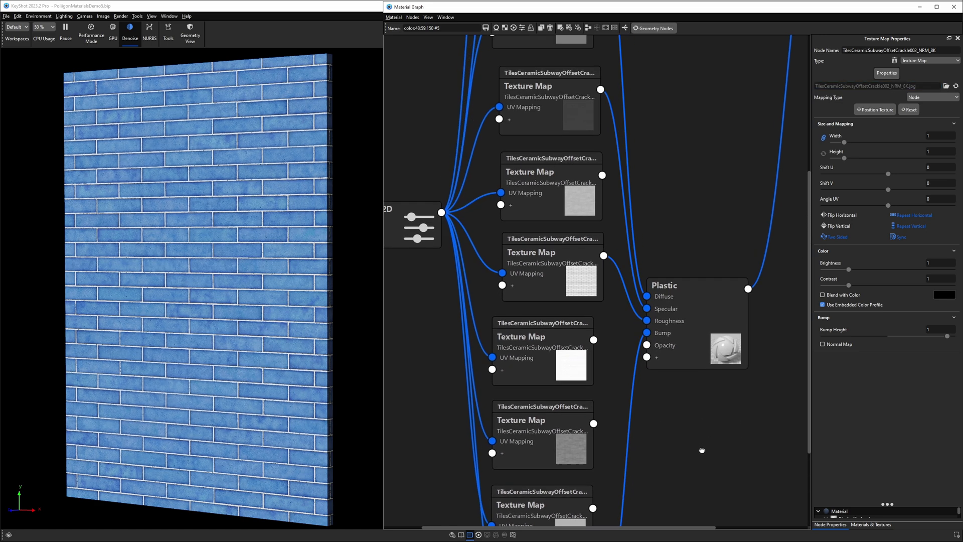
scroll(705, 351, down, 3)
drag(707, 255, 702, 236)
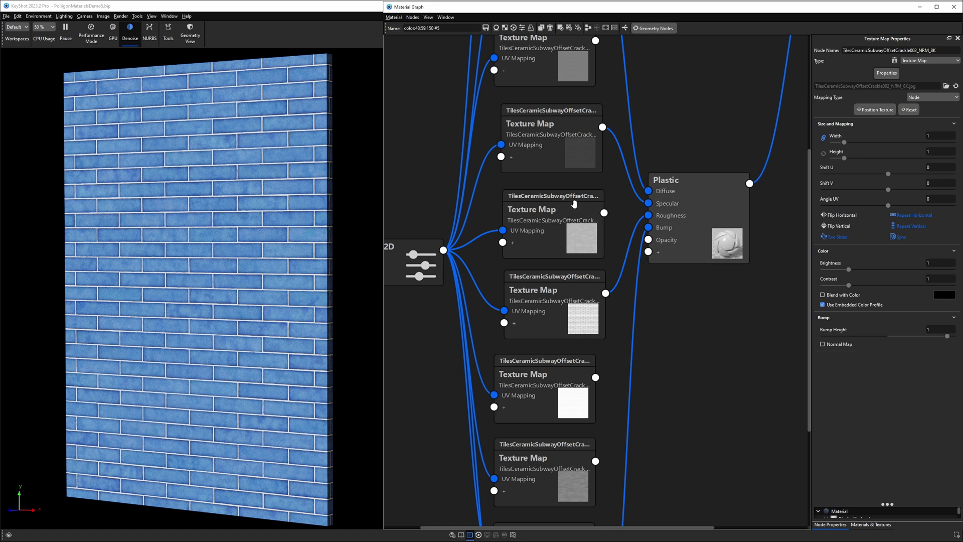
Add a Displace geometry node below the Plastic node and connect it to the Material node's Geometry input
click(574, 205)
right_click(667, 289)
mouse_move(687, 342)
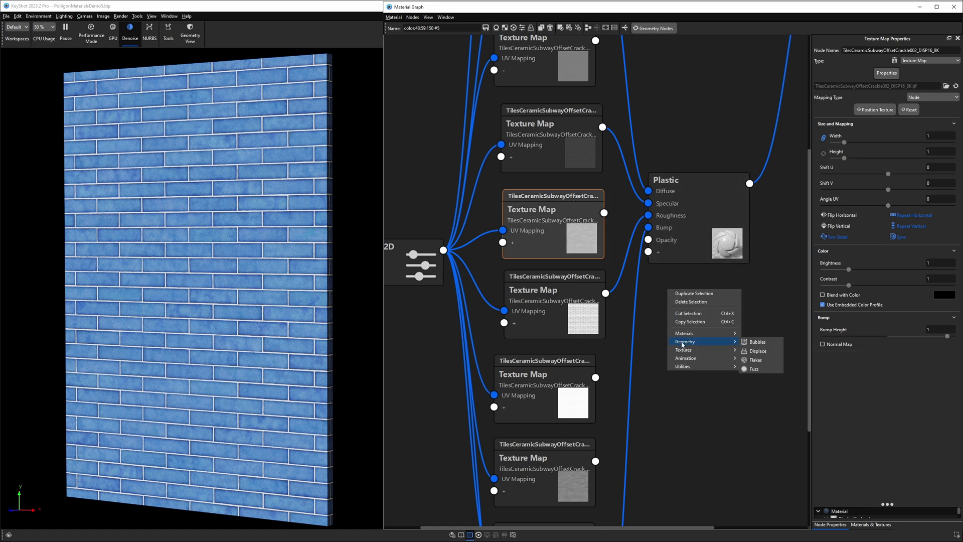
click(758, 351)
scroll(711, 351, down, 4)
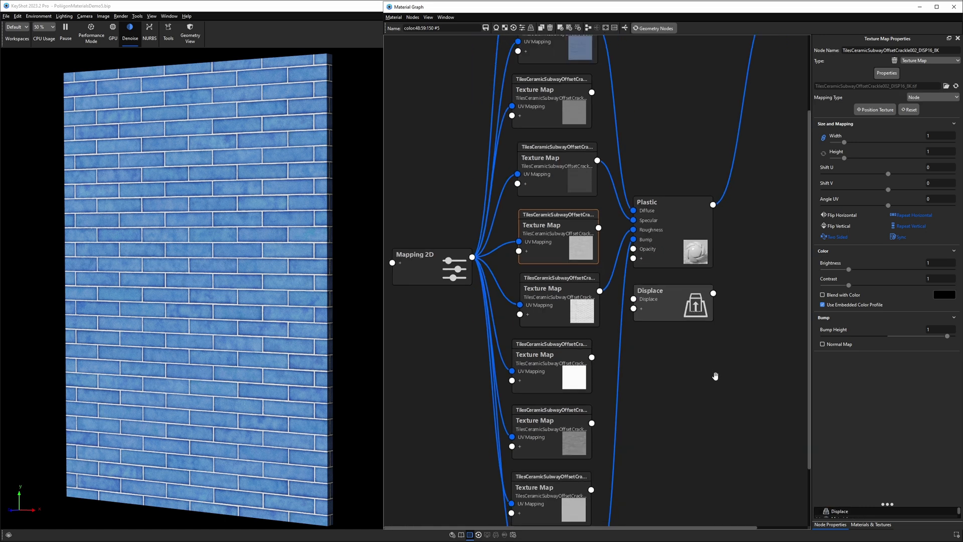
drag(674, 292, 722, 56)
Verify the DISP16 file name of the selected texture map and connect the map to the Displace node's Displace input
scroll(607, 279, up, 3)
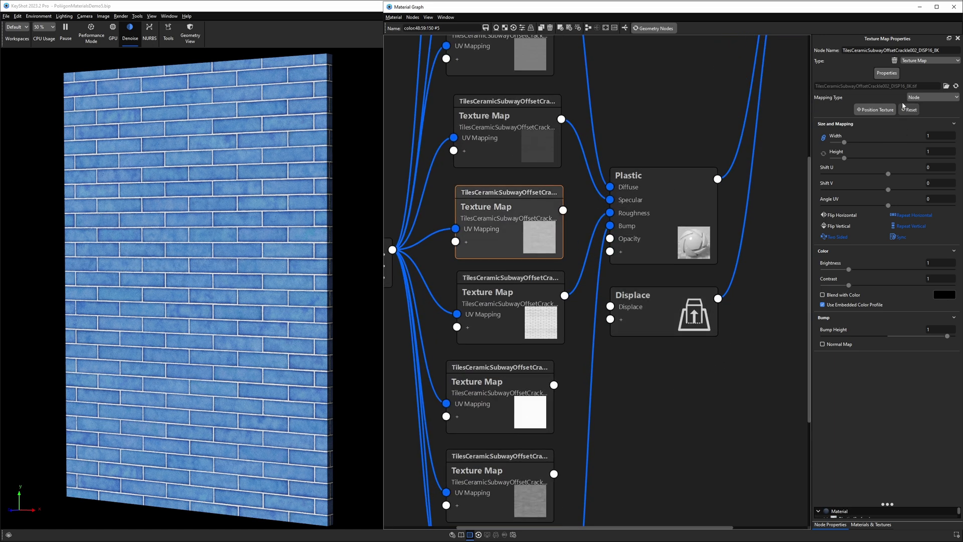
drag(893, 88, 904, 89)
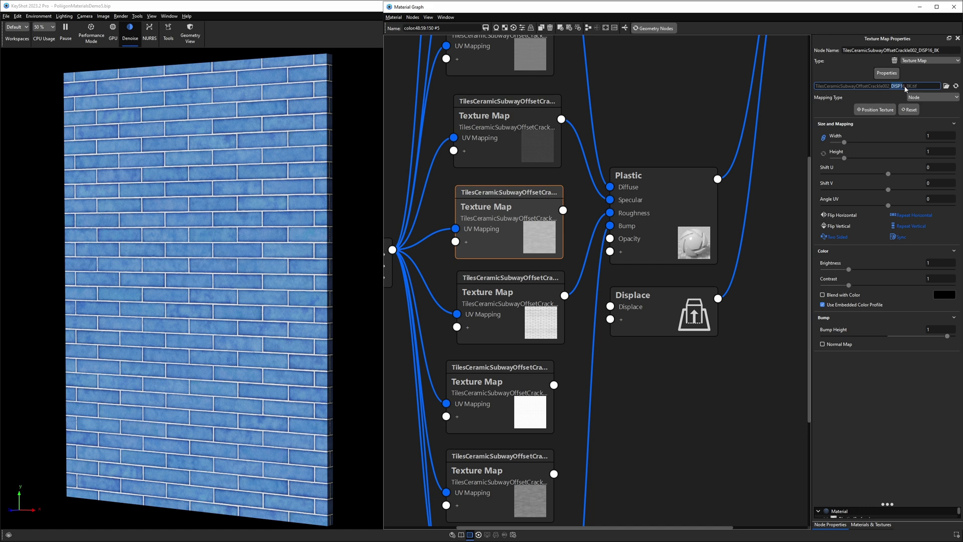
drag(563, 209, 610, 306)
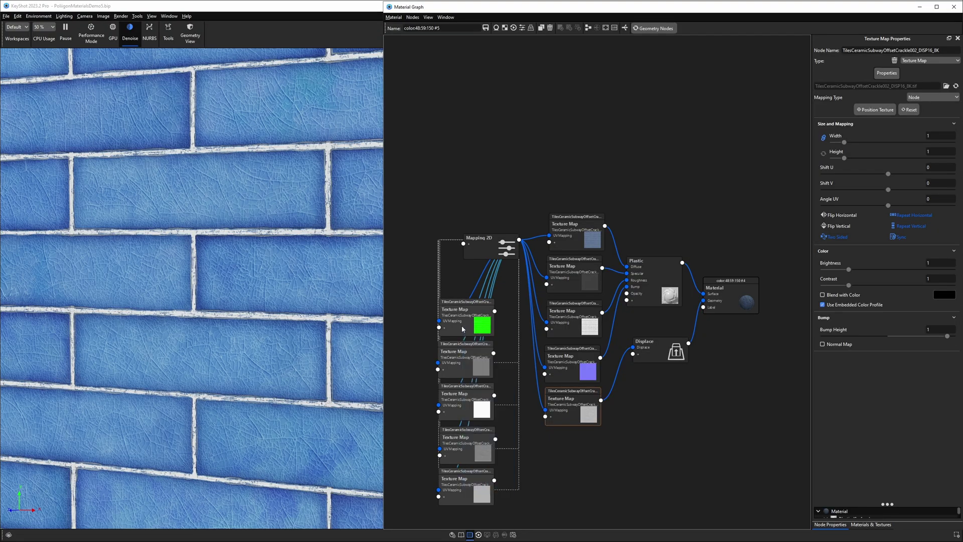
Delete the five unused texture maps and reposition the Mapping 2D node beside the remaining ones
key(Delete)
drag(490, 253, 486, 275)
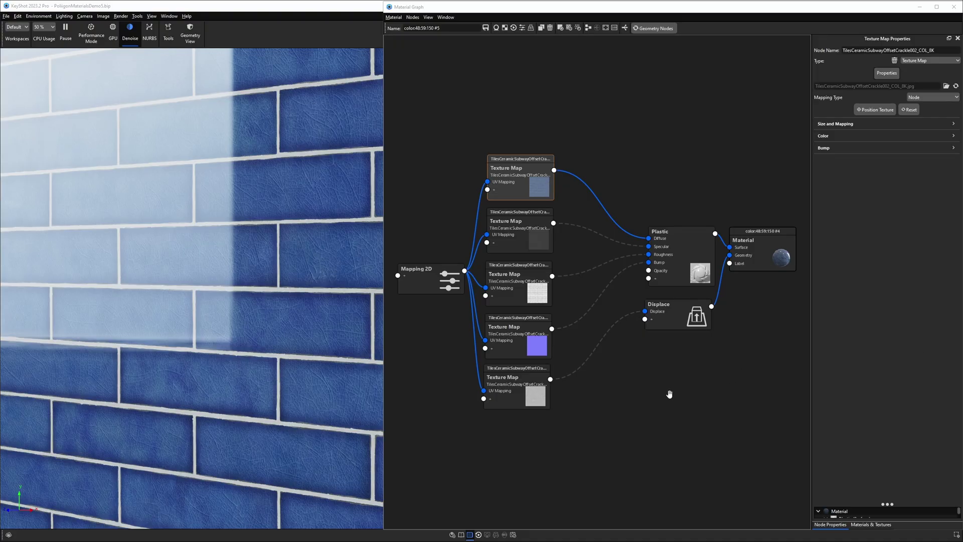
Set the Contrast of the COL texture map to 1.5 in its Color settings
scroll(542, 164, up, 2)
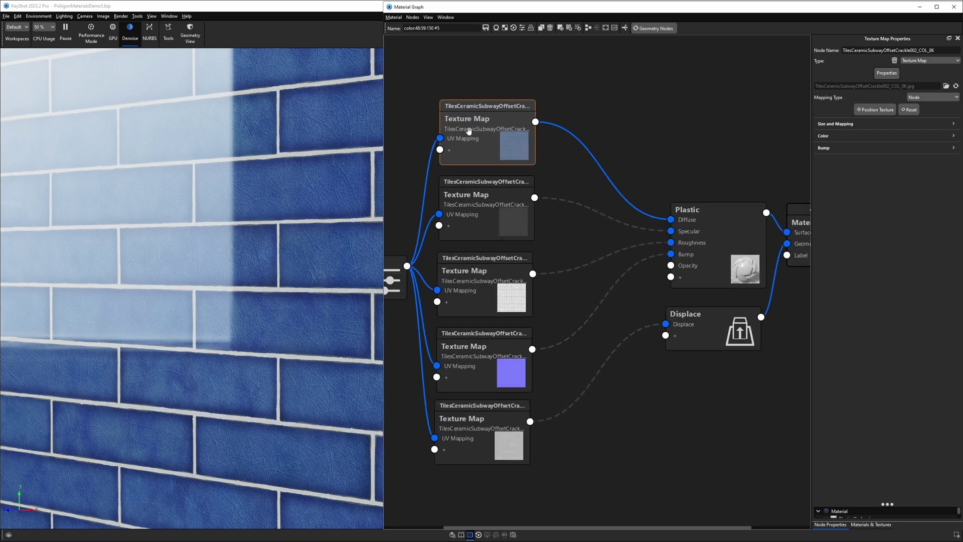
click(822, 137)
click(945, 164)
text(1.5)
key(Return)
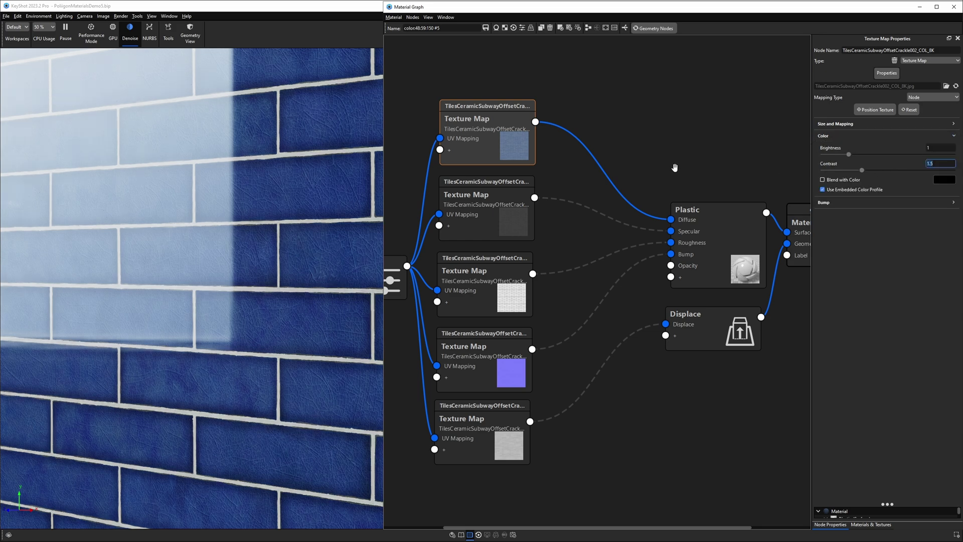
Disable the COL map's connection to Diffuse and enable the REFL map's connection to Specular
right_click(609, 178)
click(622, 189)
right_click(593, 207)
Set the REFL texture map's Contrast to 1.5 and disable its connection to Specular
click(512, 202)
click(927, 164)
text(1.5)
key(Return)
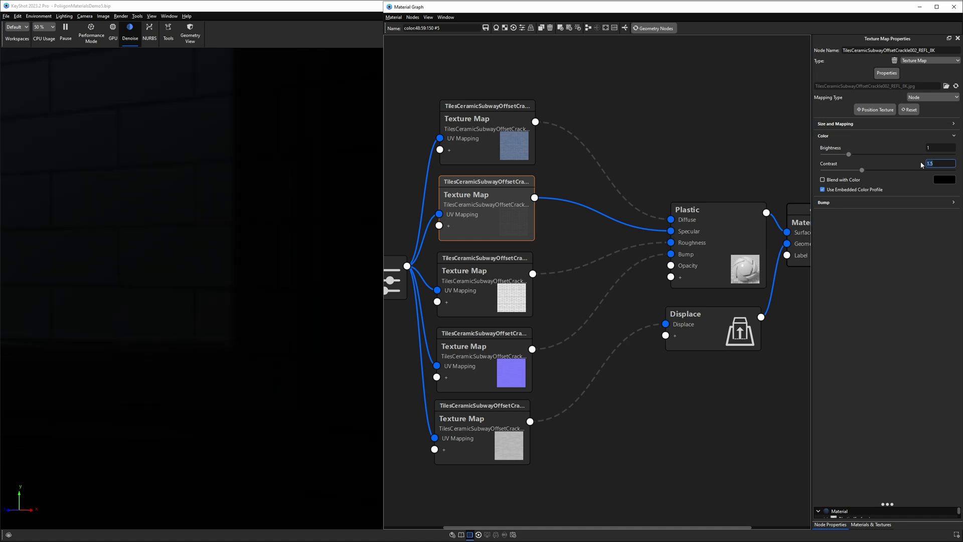
right_click(587, 208)
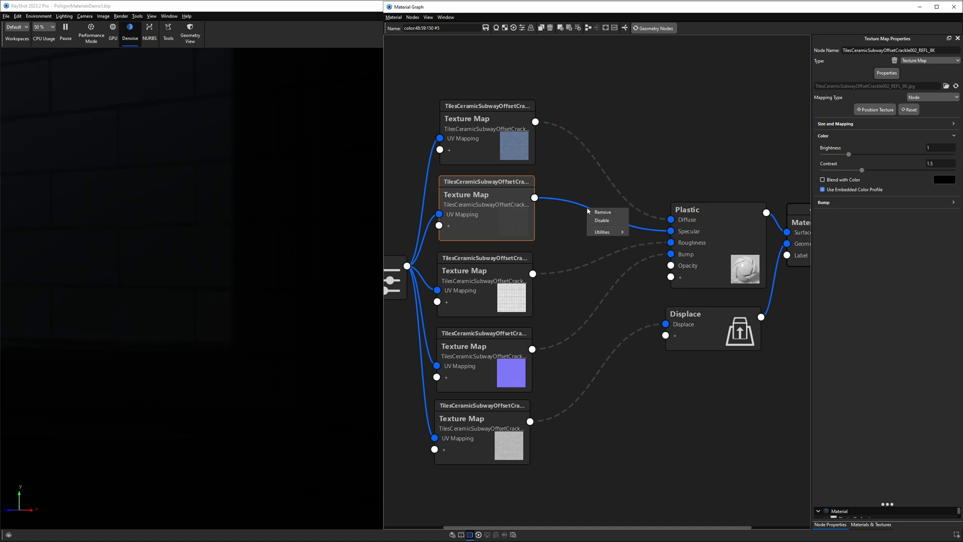
key(Escape)
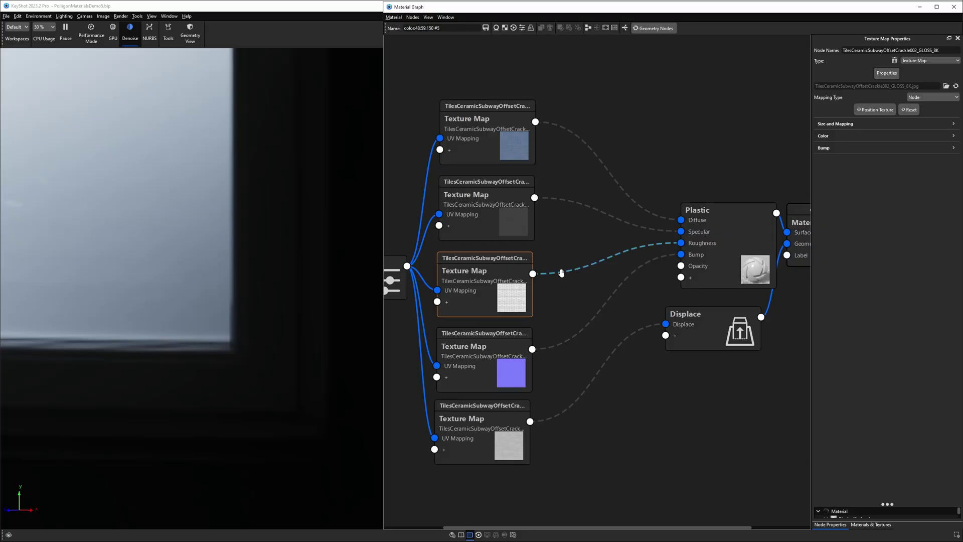
Enable the GLOSS map's connection to Roughness and insert a Color Invert node into it, placed between the map and the Plastic node
right_click(562, 274)
click(571, 286)
right_click(573, 272)
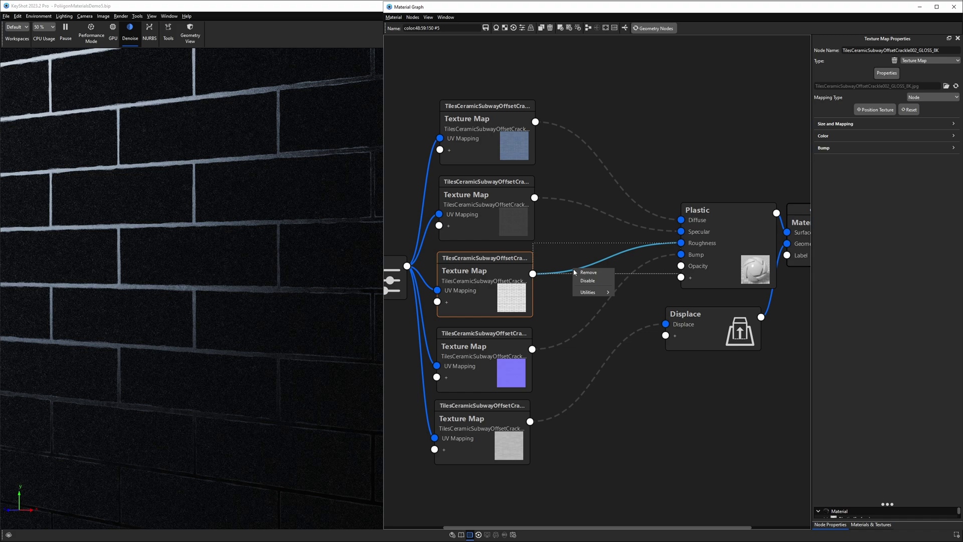
mouse_move(585, 292)
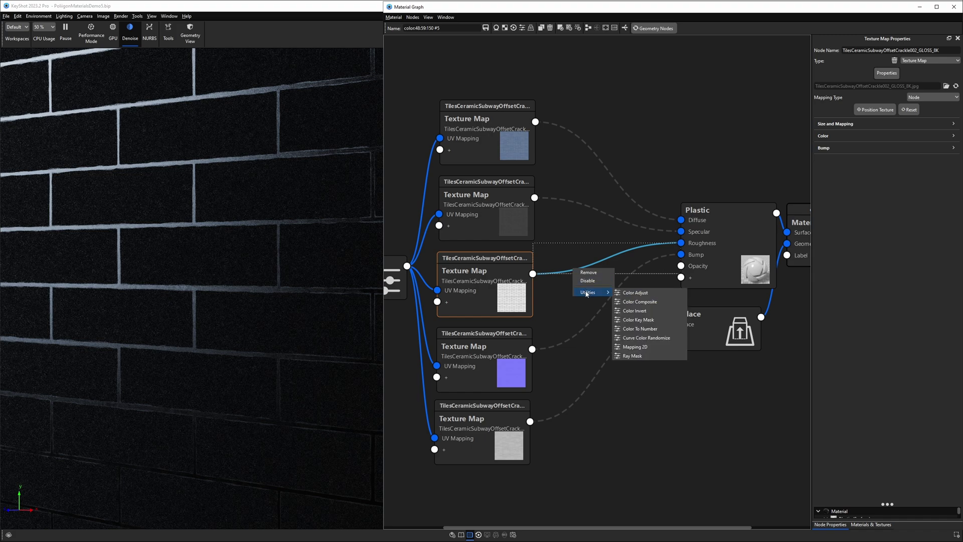
click(636, 310)
drag(606, 290, 578, 263)
Lower the GLOSS texture map's Contrast to 0 in its Color settings
click(514, 276)
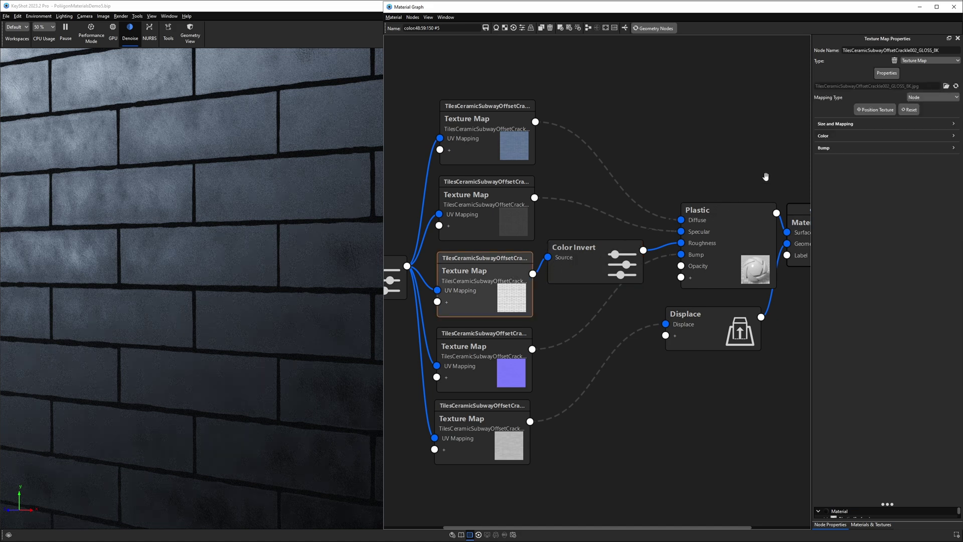
click(823, 137)
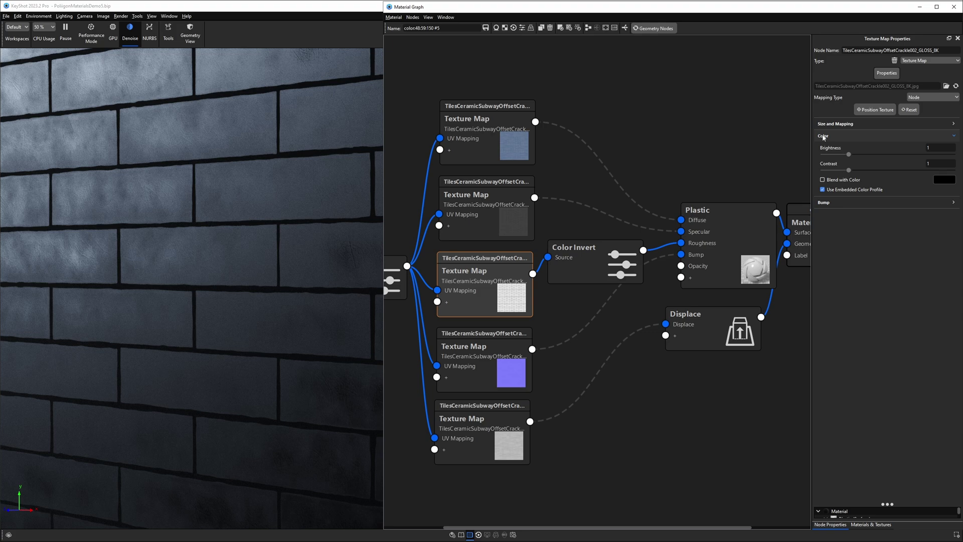
drag(850, 171, 822, 171)
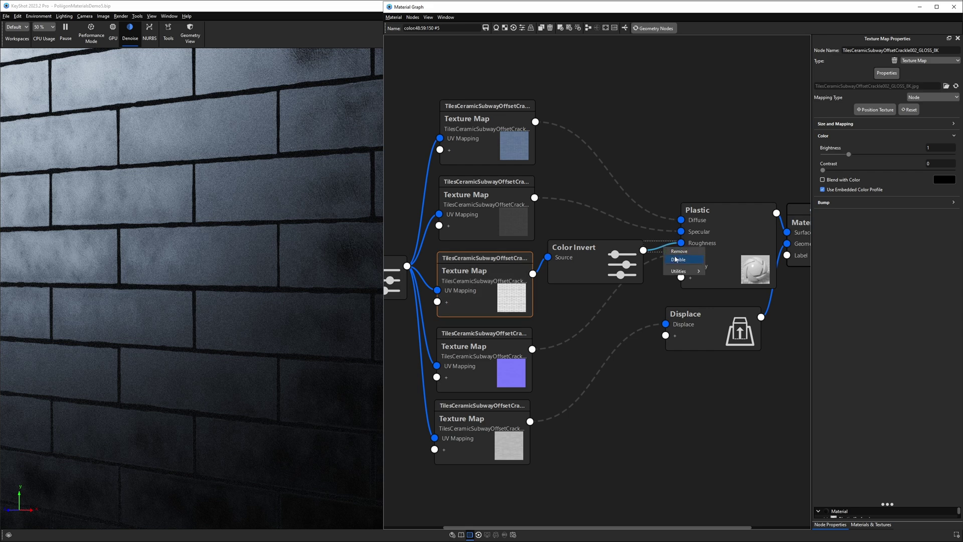
Isolate the NRM map's Bump connection, shift the Color Invert node up, and turn on Normal Map for the NRM texture
click(597, 315)
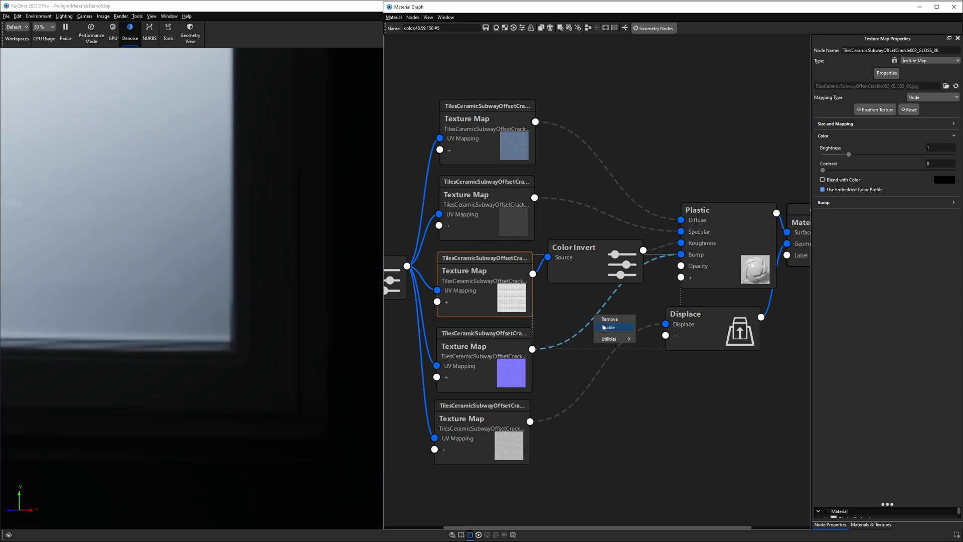
drag(597, 271, 596, 261)
click(492, 338)
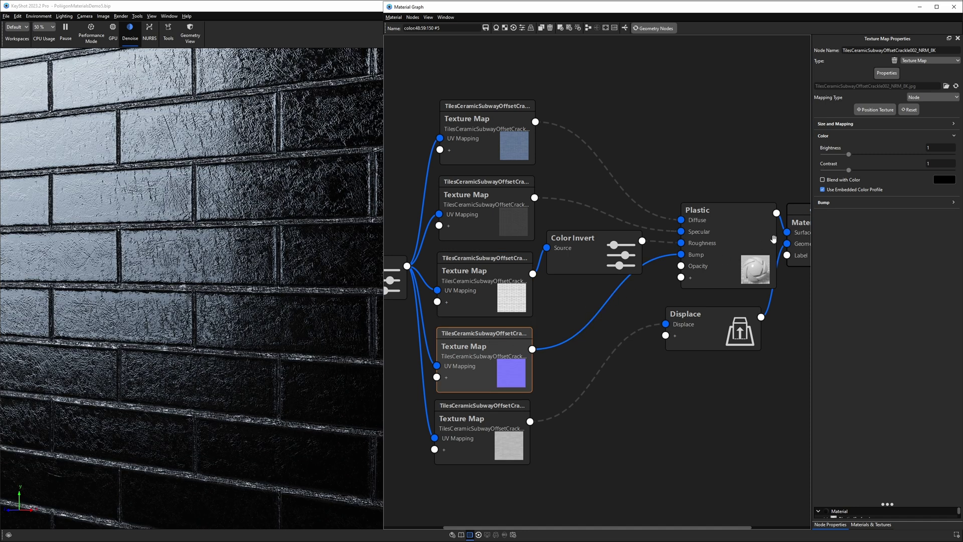
click(835, 204)
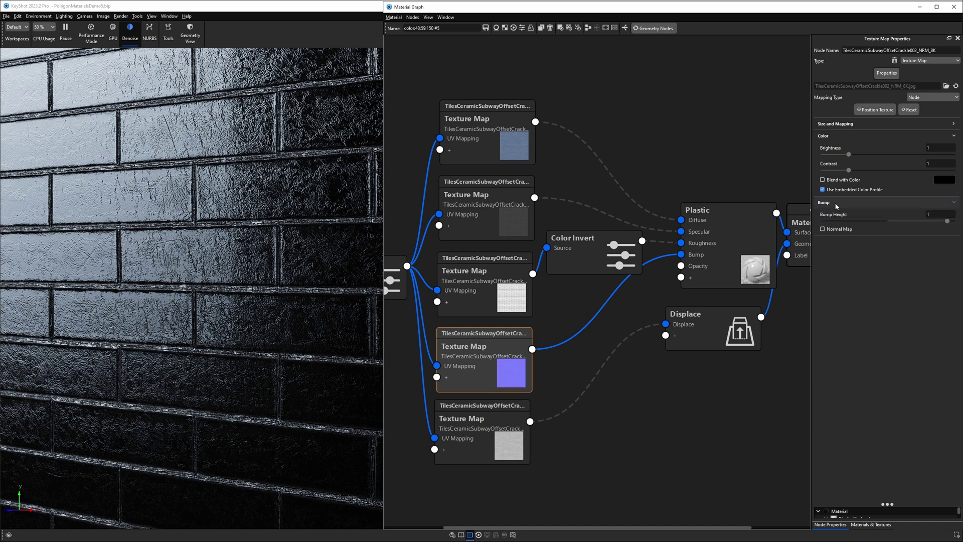
click(822, 229)
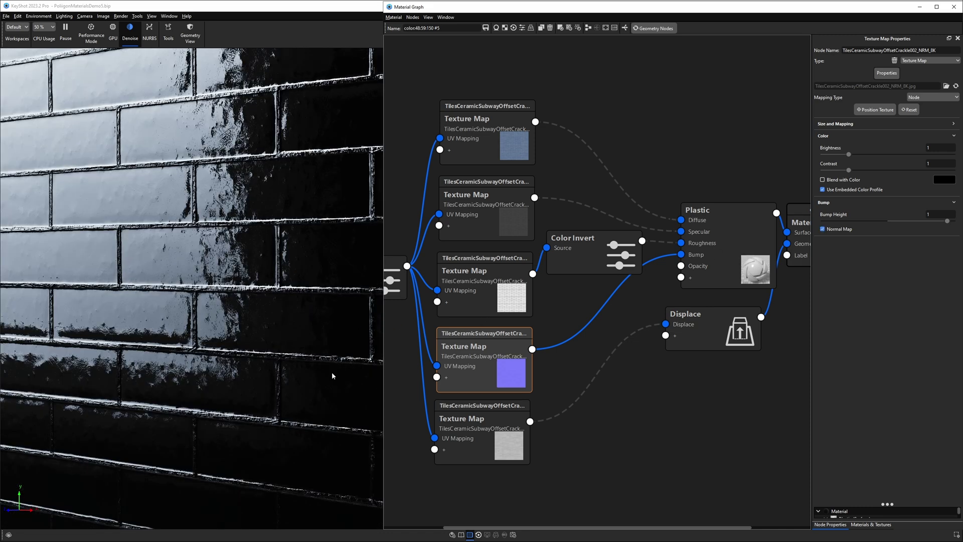
Try a Bump Height of -1 on the NRM texture map and settle on -0.5
click(943, 215)
text(1)
key(Return)
text(-0.5)
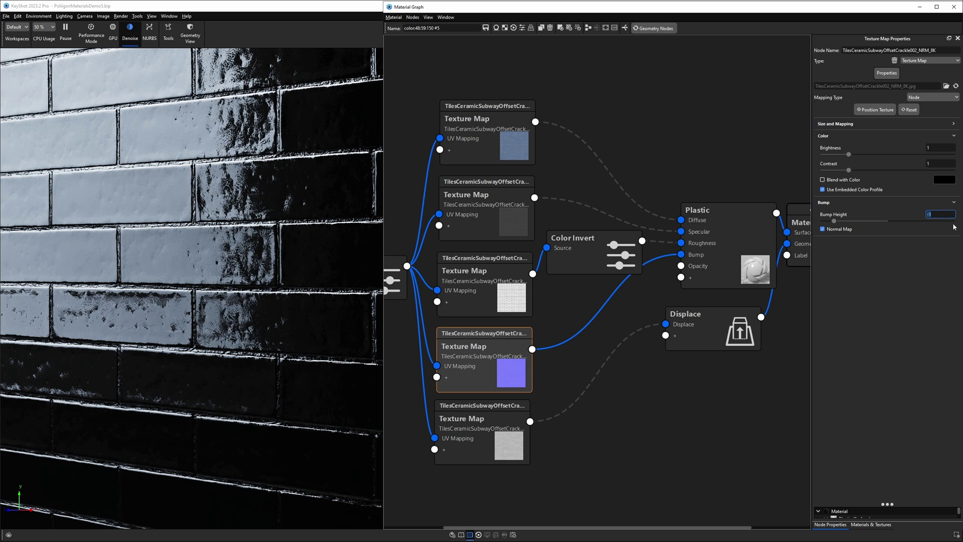
key(Return)
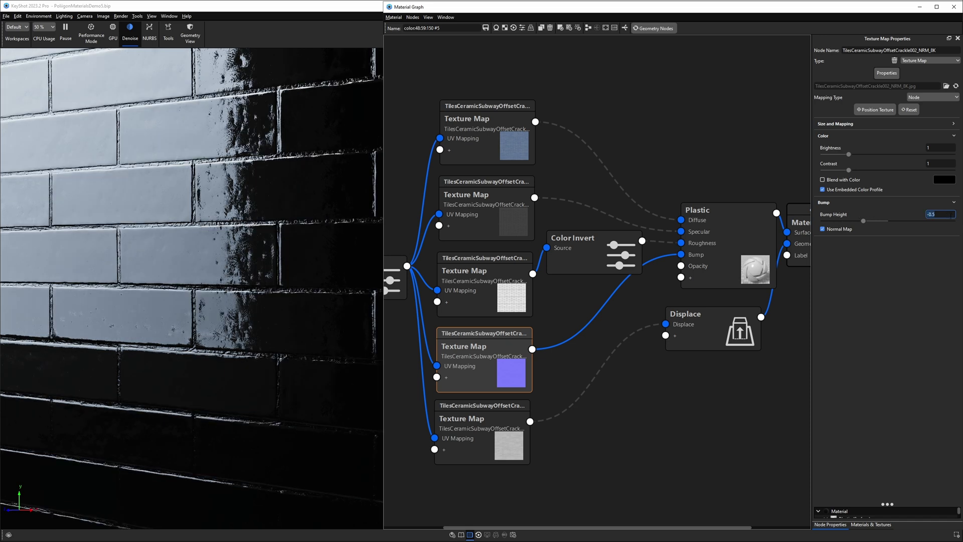
Enable the DISP16 map's connection to the Displace node and lower the map's Contrast to 0
click(559, 412)
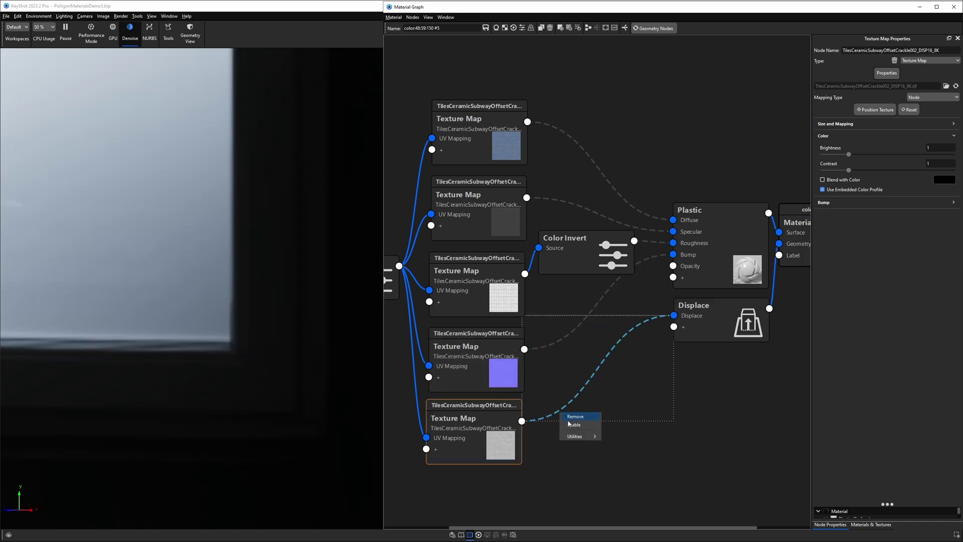
click(473, 416)
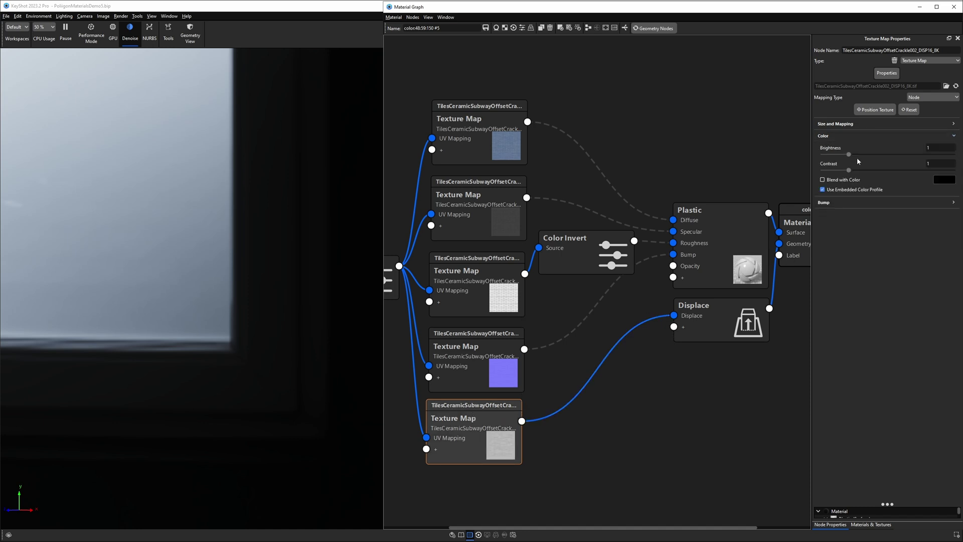
drag(848, 170, 820, 173)
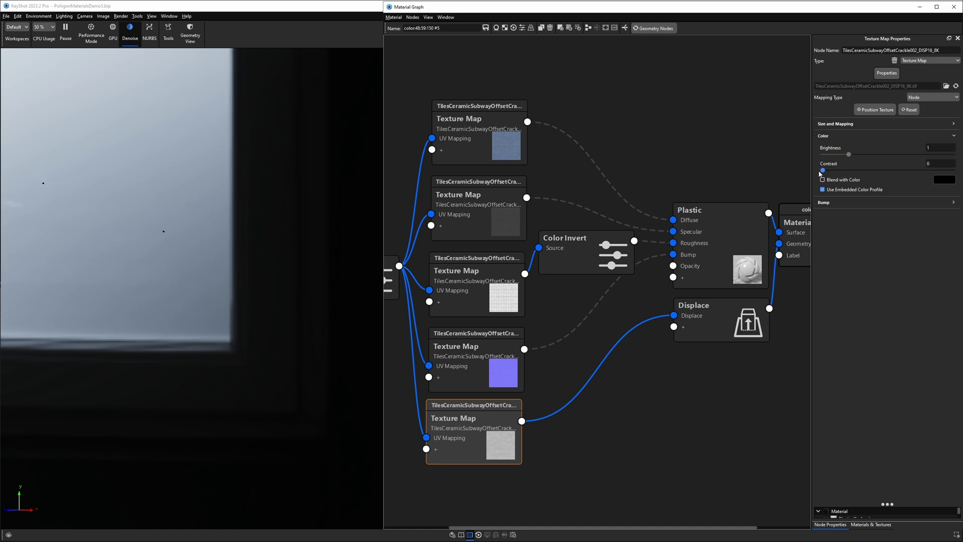
click(937, 164)
click(686, 395)
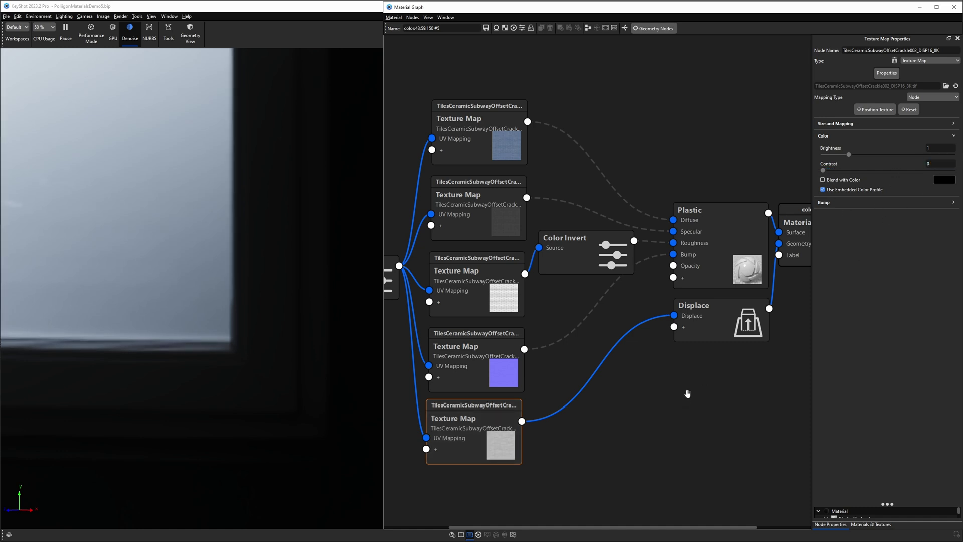
Set the Displace node's Displacement Height to 2 mm
middle_drag(752, 367, 662, 355)
click(648, 322)
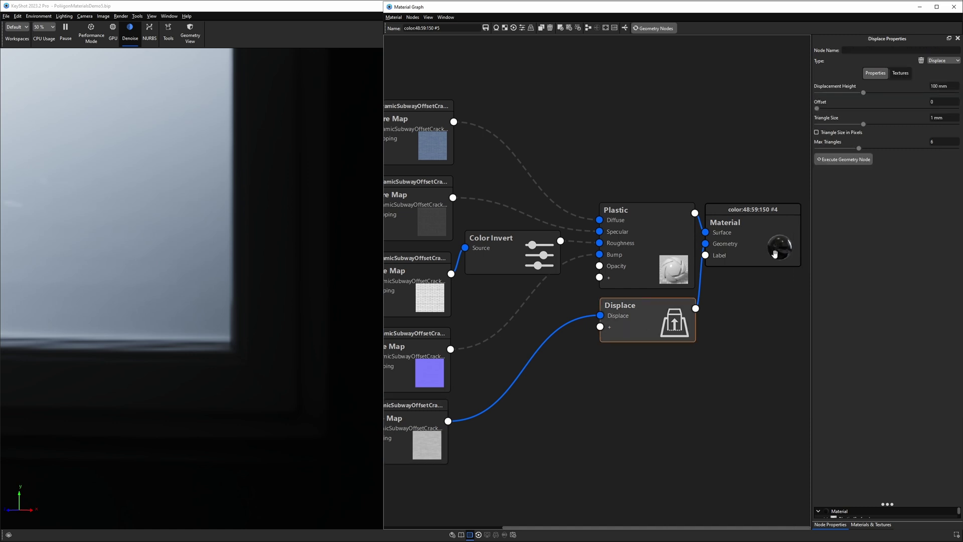
click(923, 86)
text(2)
key(Return)
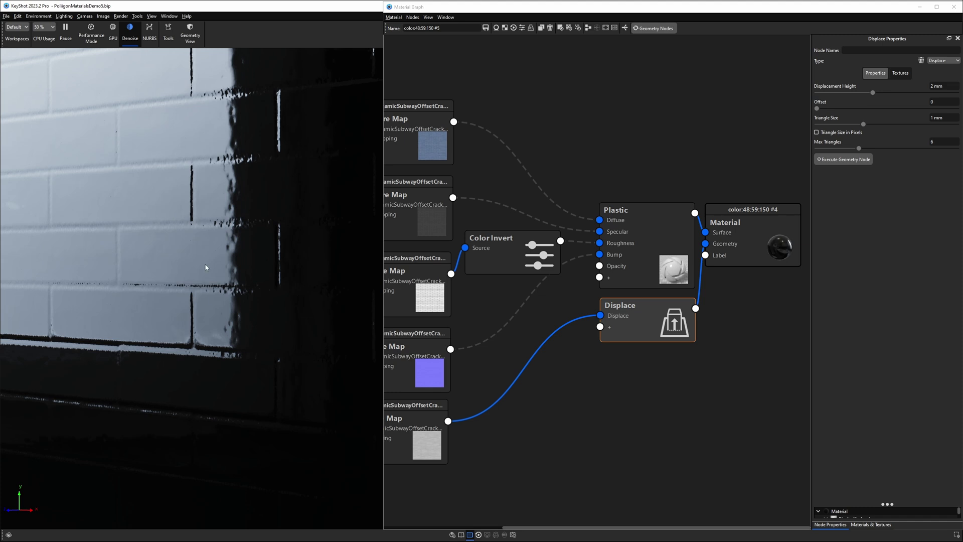
Refine the displacement mesh with a Triangle Size of 0.1 mm and Max Triangles of 10
click(937, 117)
text(0.1)
key(Return)
click(938, 142)
text(10)
key(Return)
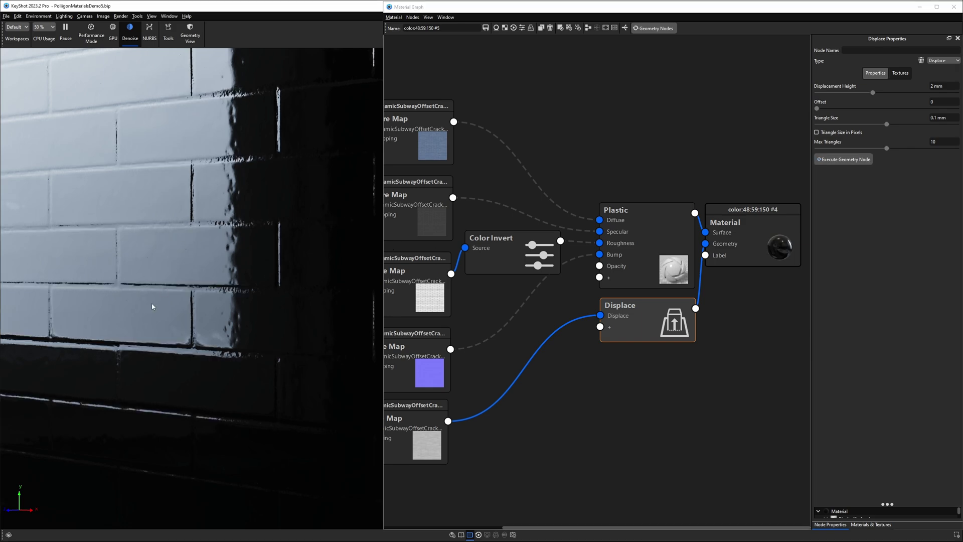
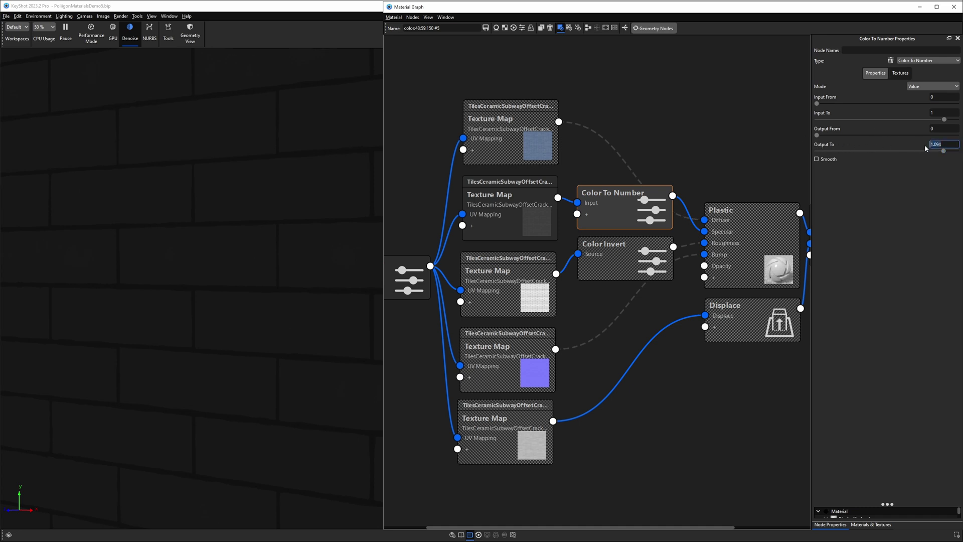
Set the Color To Number node's Output To to 15 and raise its Input From to about 0.032
text(10)
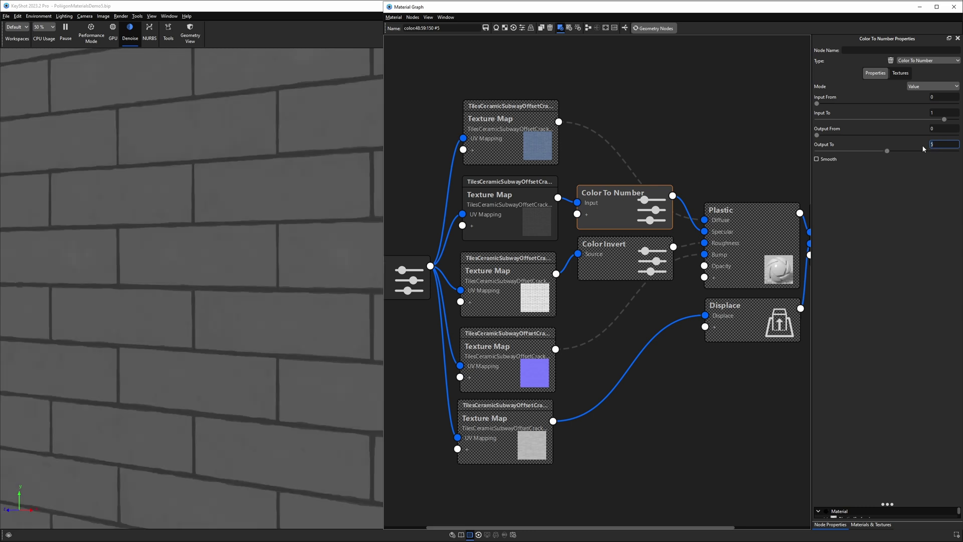
text(15)
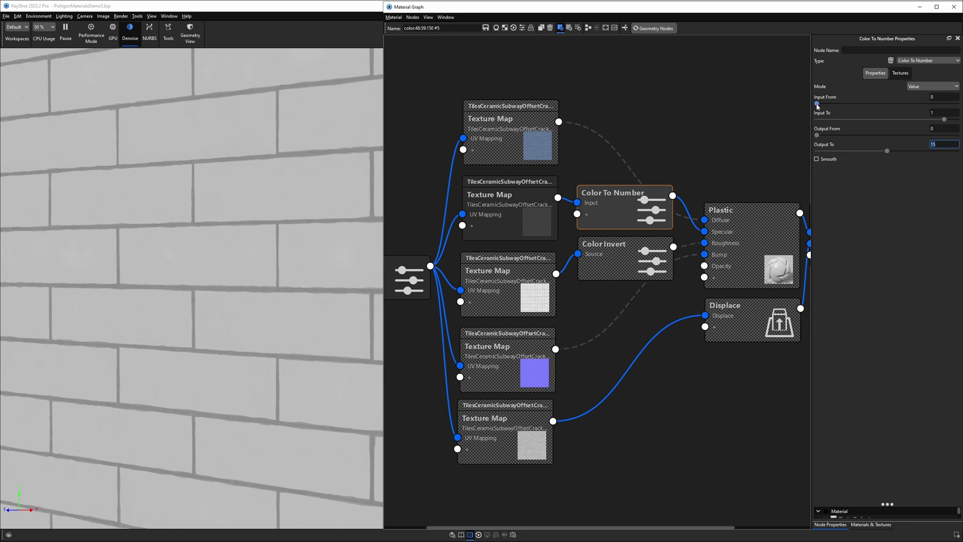
drag(817, 104, 822, 106)
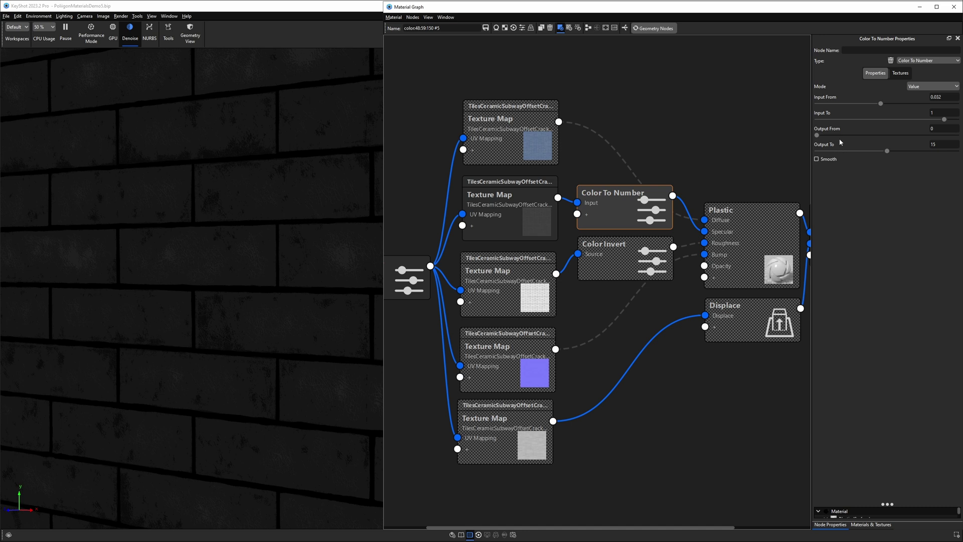
Set the Color To Number node's Output From to 0.075 and raise its Output To above 15
drag(818, 134, 834, 136)
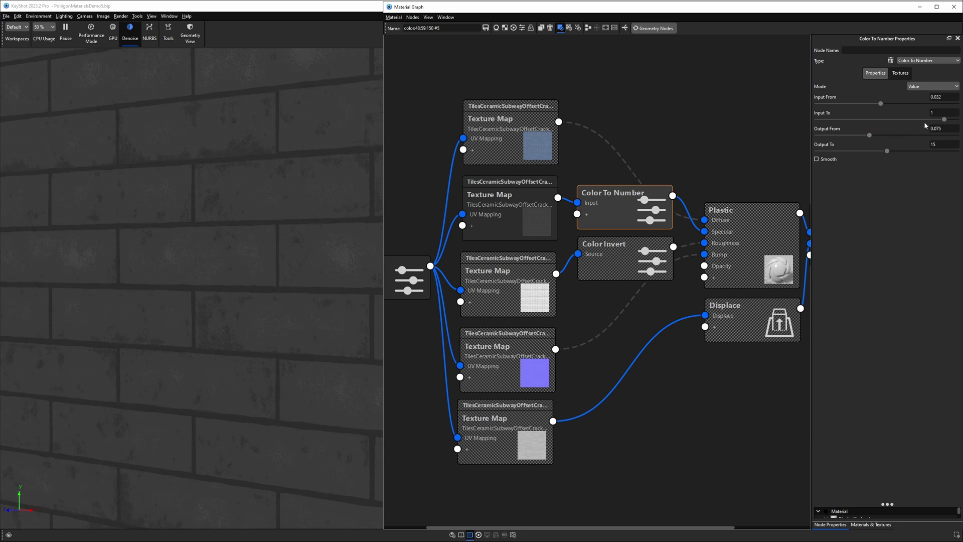
click(923, 143)
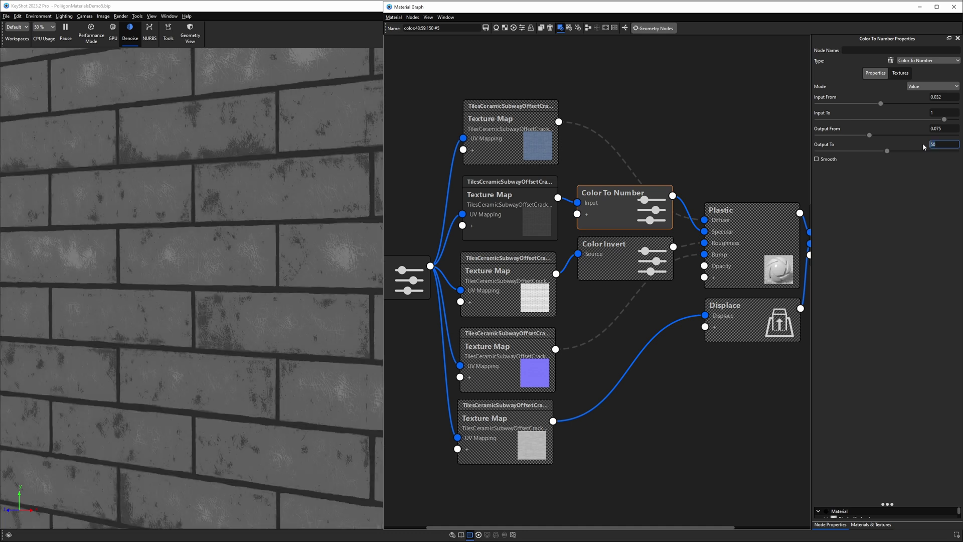
Set the specular Color To Number node's Output To to 200 and check the resulting reflections on the tile wall
text(00)
text(2)
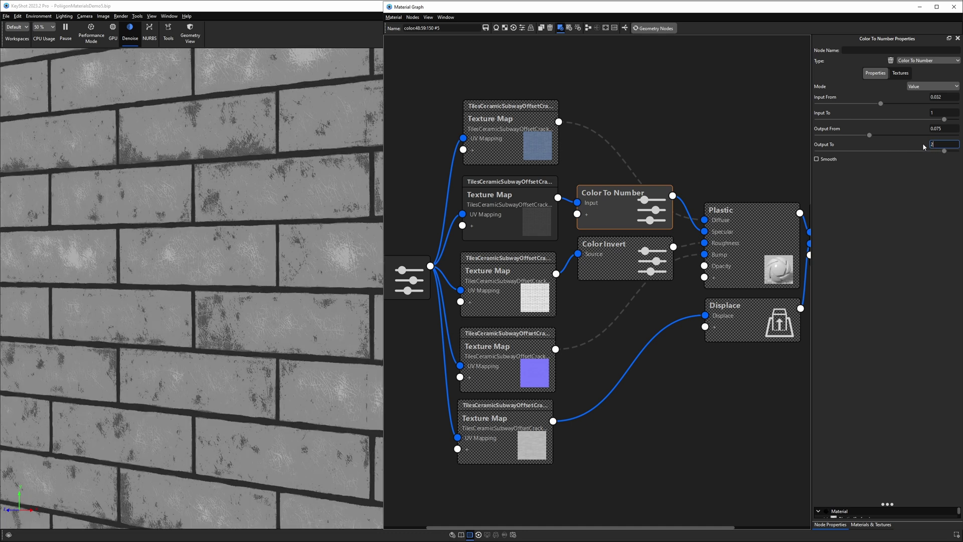
text(00)
key(Return)
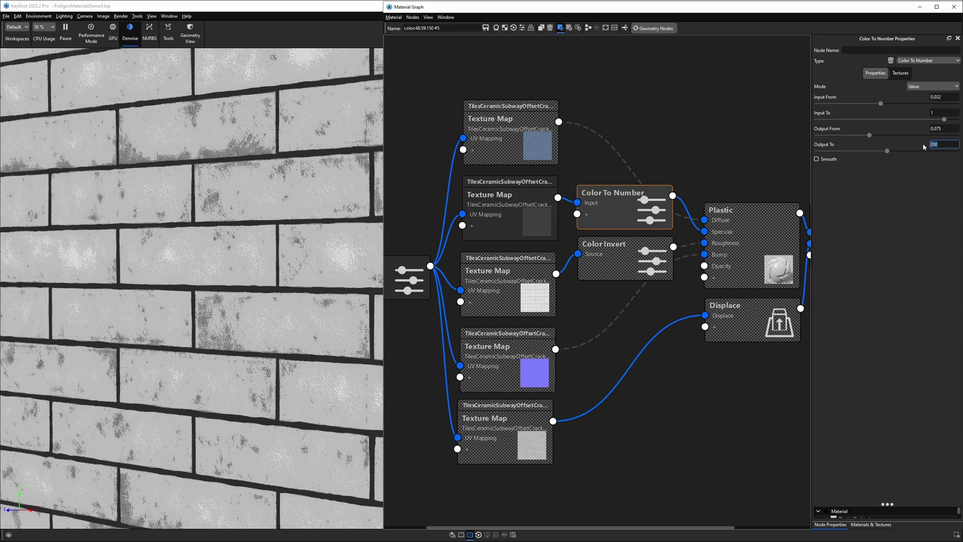
right_click(613, 202)
click(643, 287)
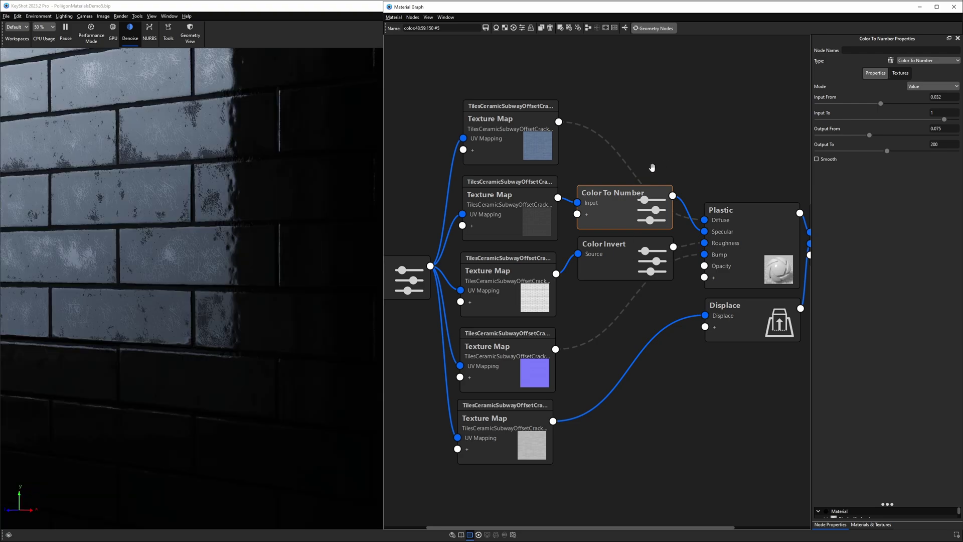
click(282, 221)
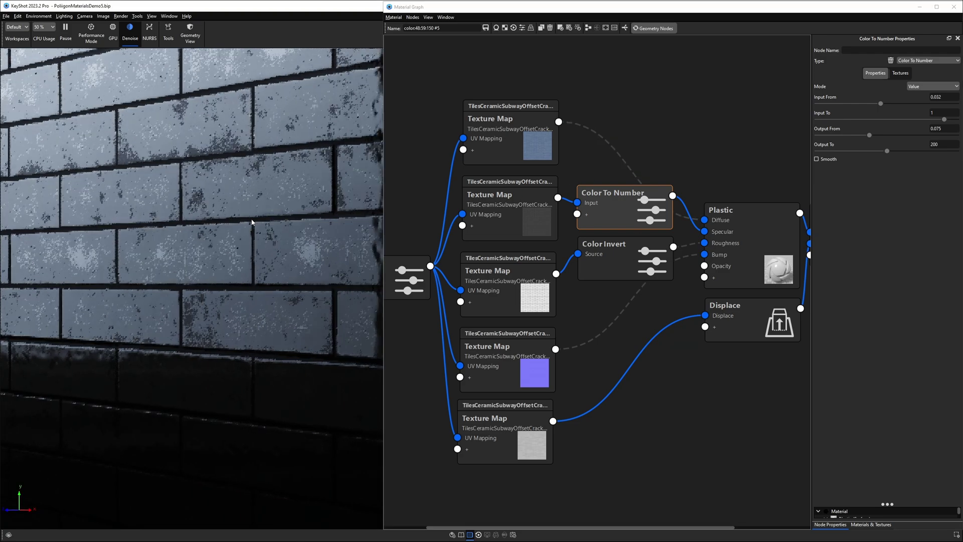
mouse_move(280, 218)
mouse_down()
mouse_move(252, 221)
mouse_move(275, 221)
mouse_up()
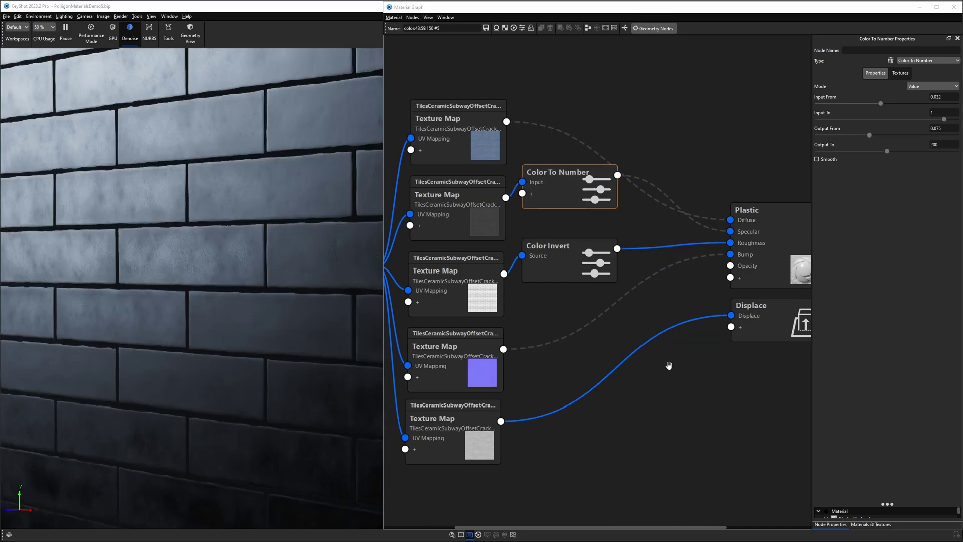
Insert a Color To Number utility between the Color Invert node and the Plastic material's Roughness input, spacing the nodes apart
click(571, 251)
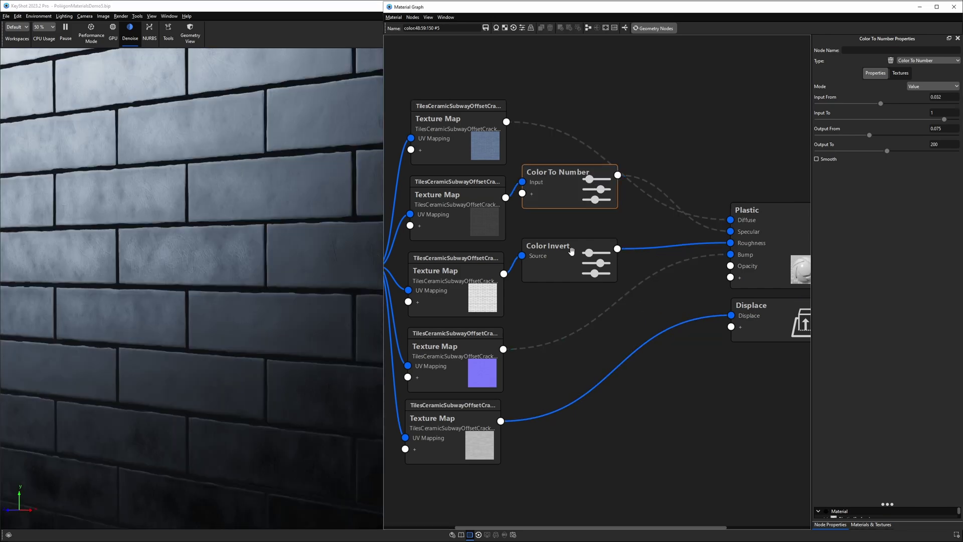
drag(571, 251, 569, 249)
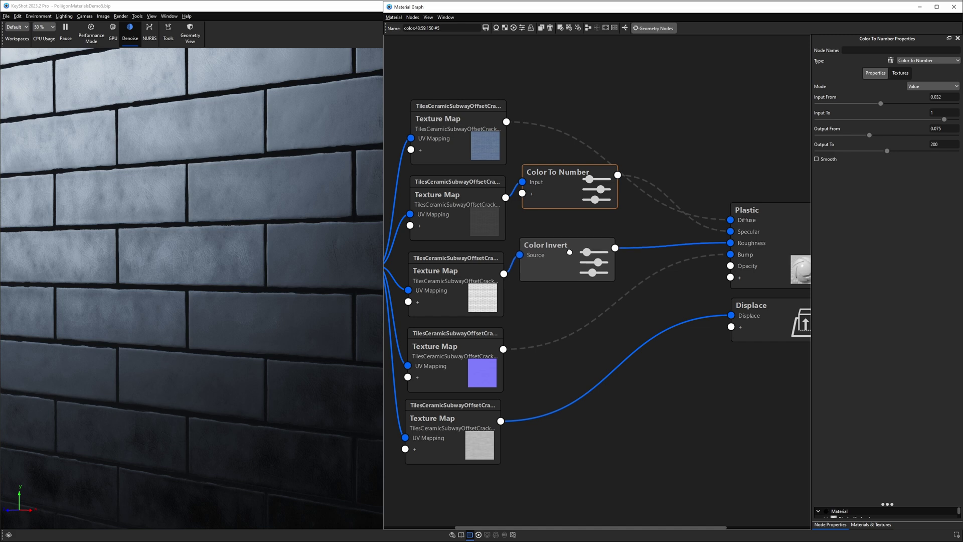
right_click(648, 248)
mouse_move(660, 272)
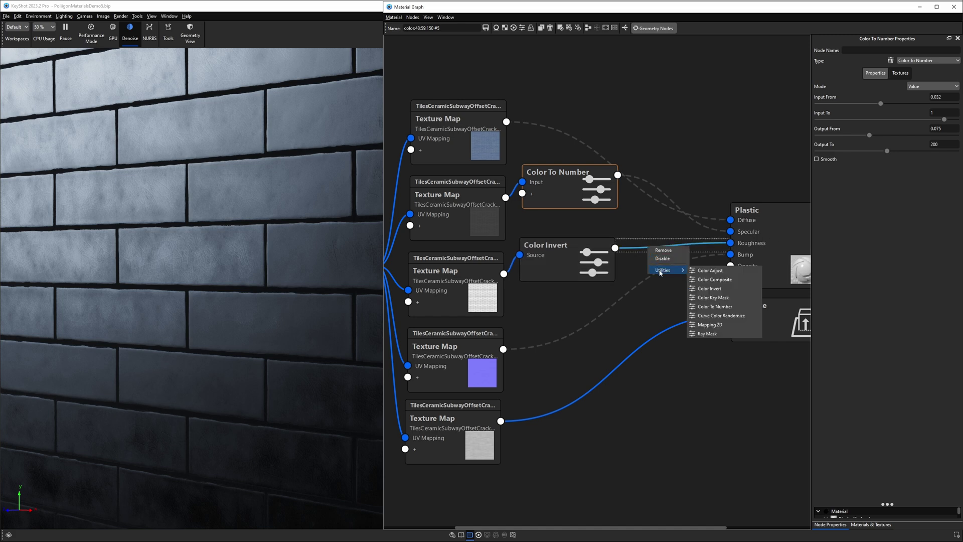
click(715, 306)
drag(705, 255, 686, 242)
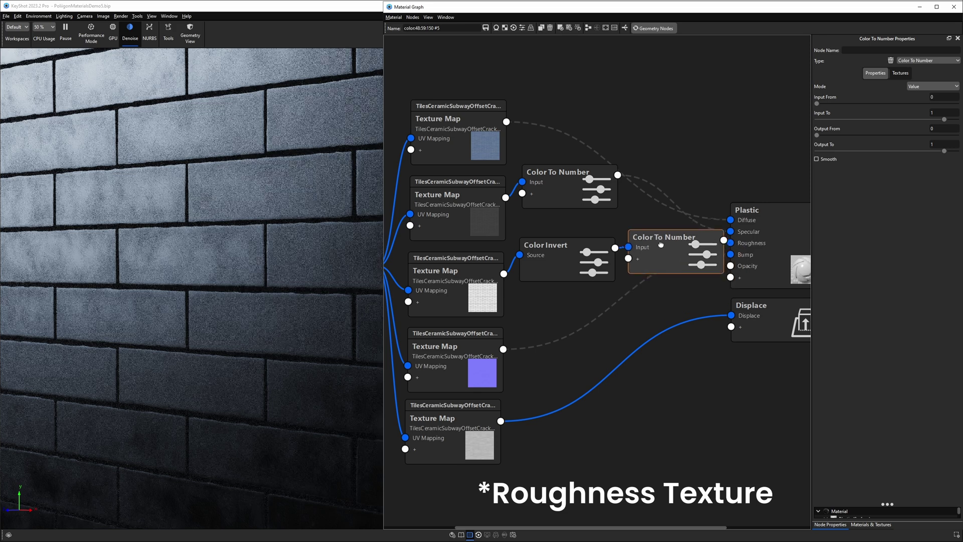
Preview the roughness Color To Number node's output and set its Input From to 0.05
key(c)
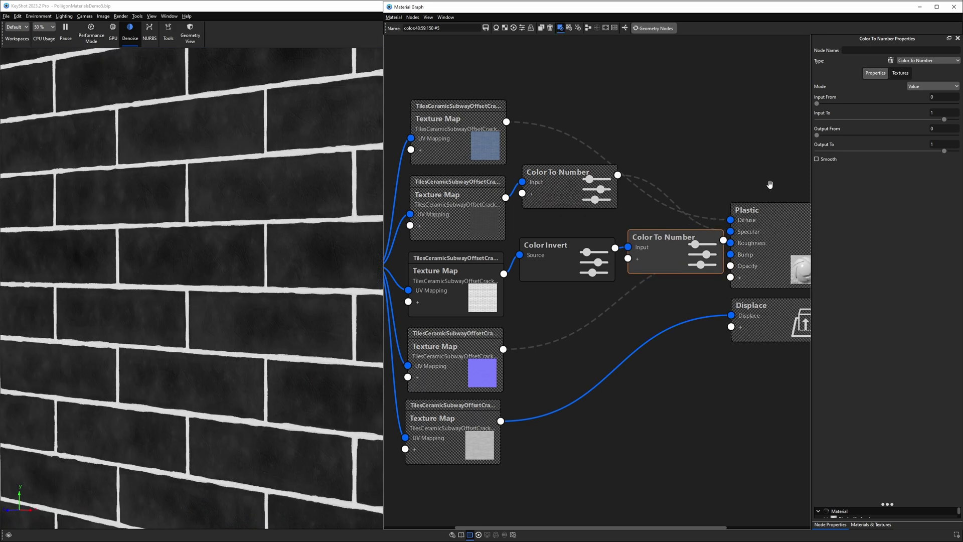
drag(817, 104, 823, 107)
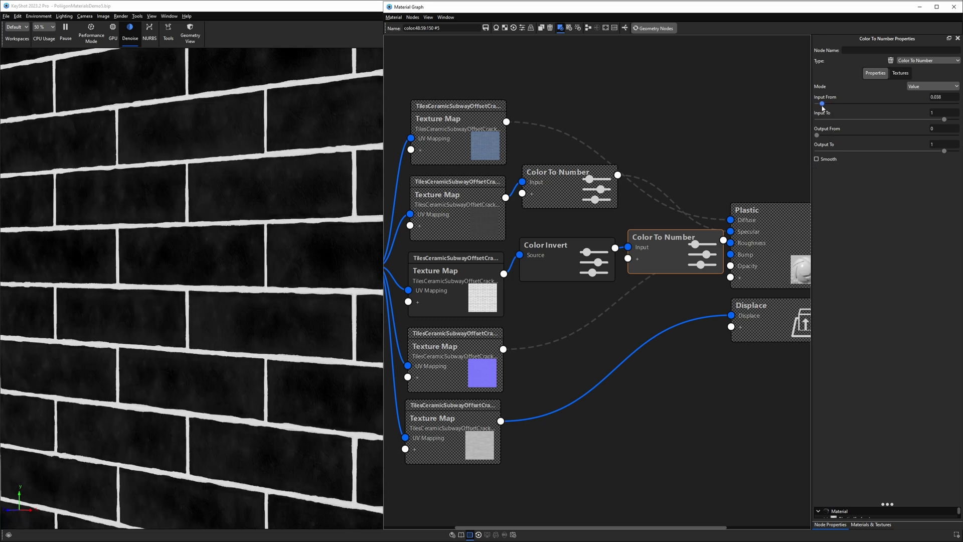
click(941, 97)
text(0.05)
key(Return)
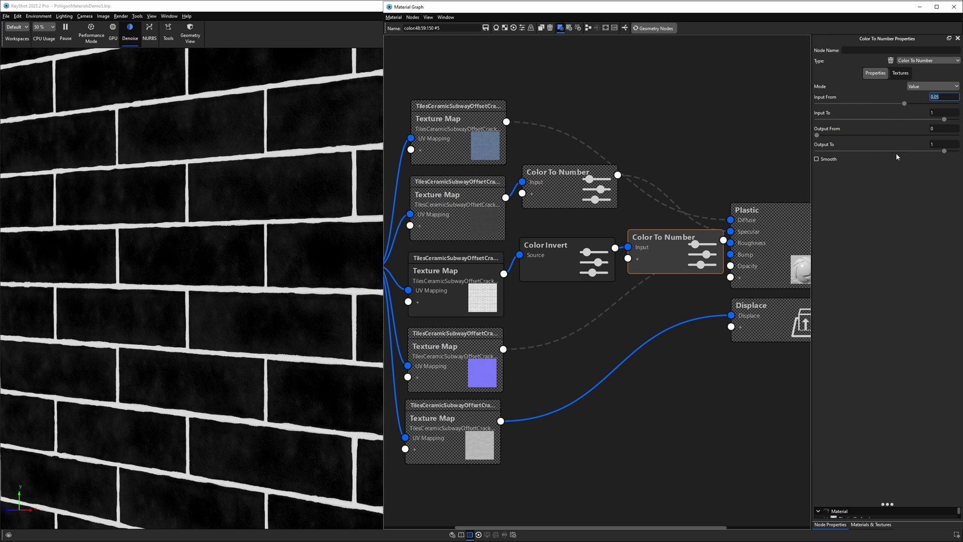
Set the roughness Color To Number node's Output To to 0.3
drag(943, 152, 866, 154)
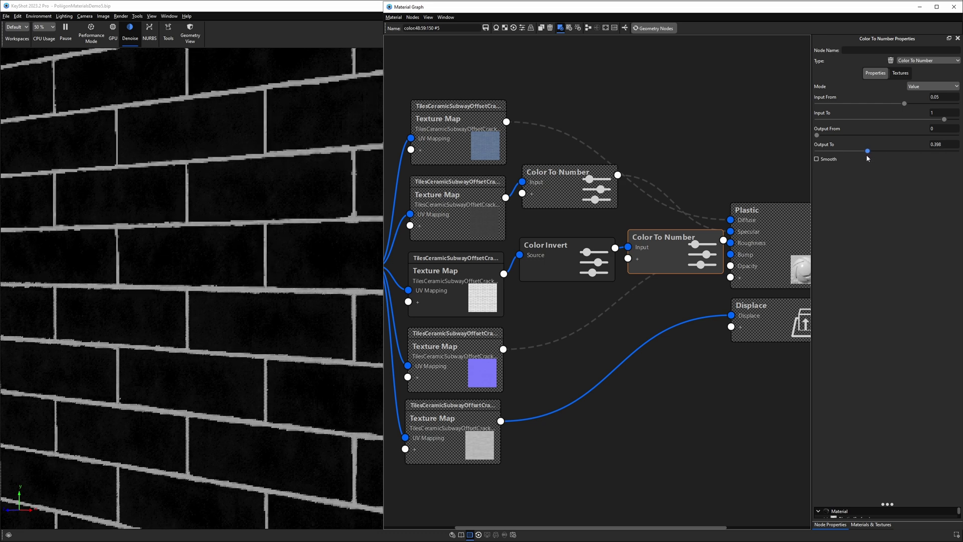
click(945, 146)
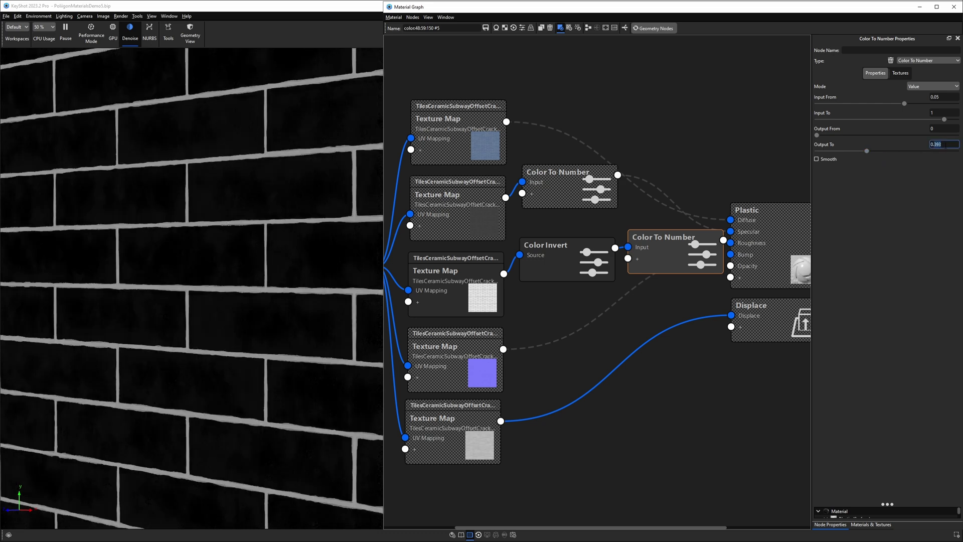
text(0.3)
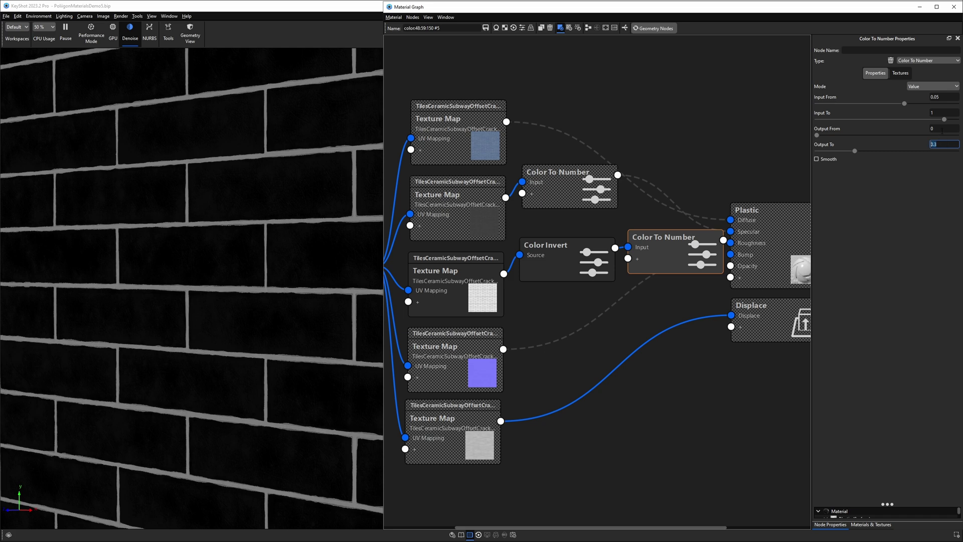
key(Return)
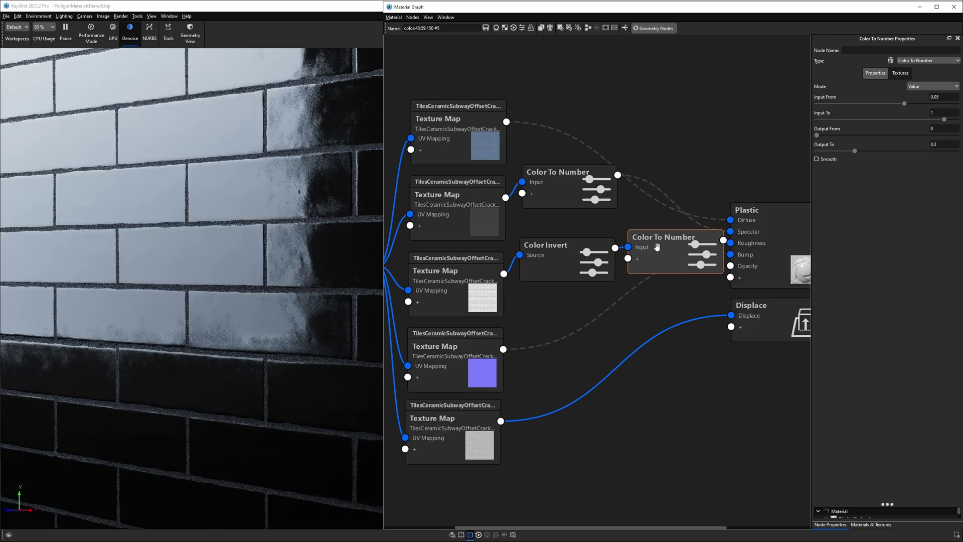
Examine how light reflects off the tiles and grout from several angles and from farther away
click(345, 251)
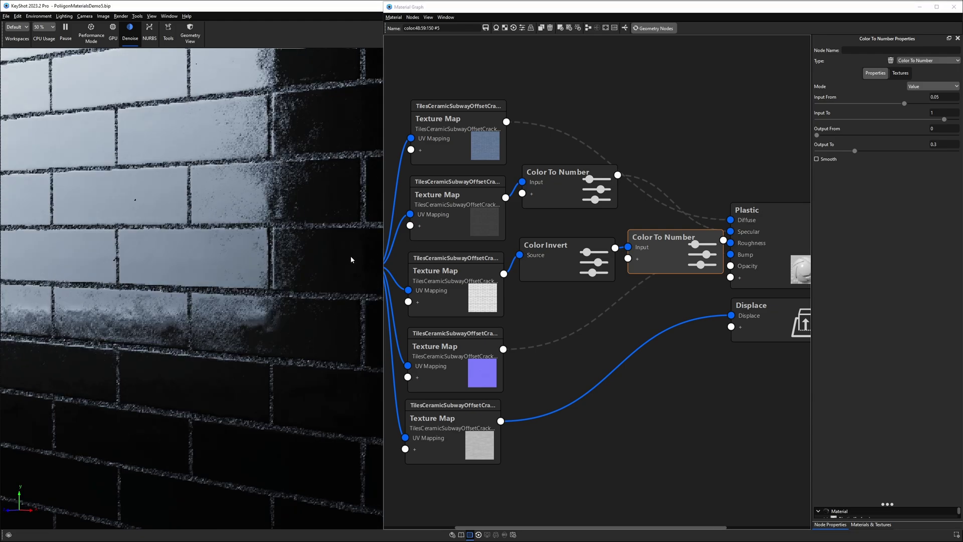
mouse_move(353, 260)
mouse_down()
mouse_move(344, 248)
mouse_move(339, 259)
mouse_move(342, 249)
mouse_up()
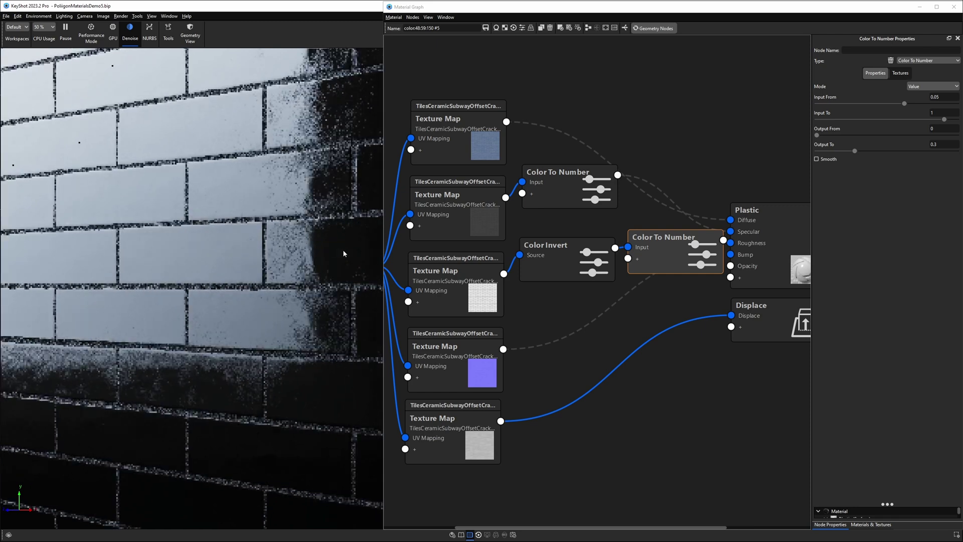
scroll(554, 253, down, 4)
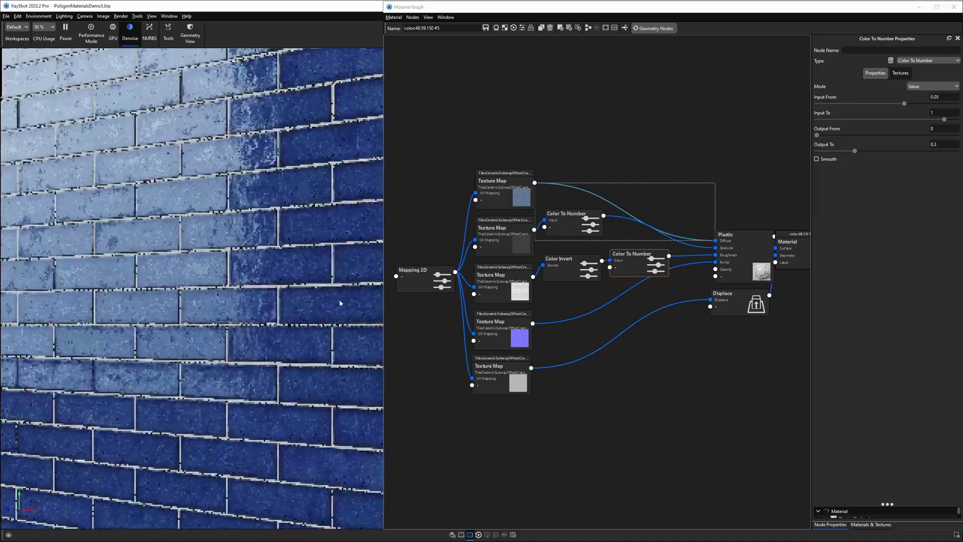
click(343, 271)
drag(342, 271, 296, 220)
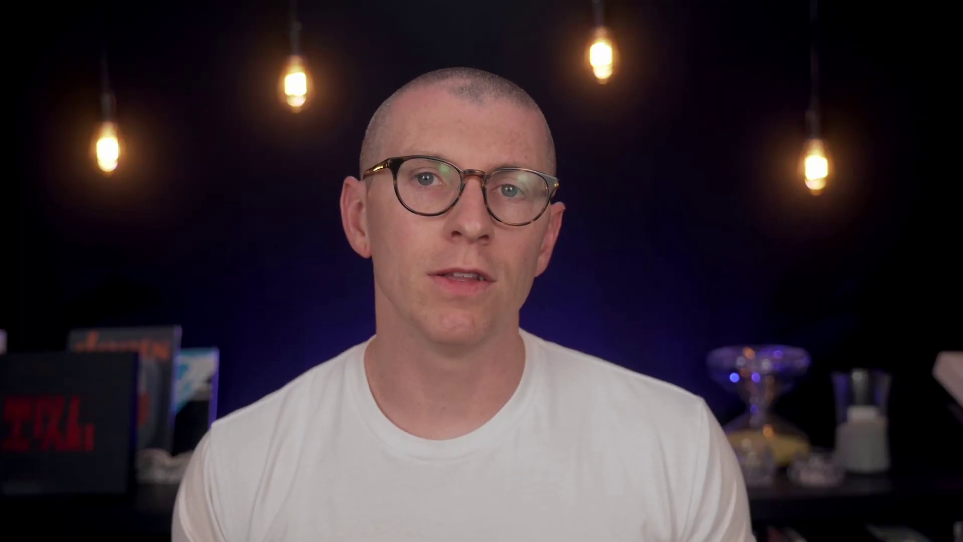